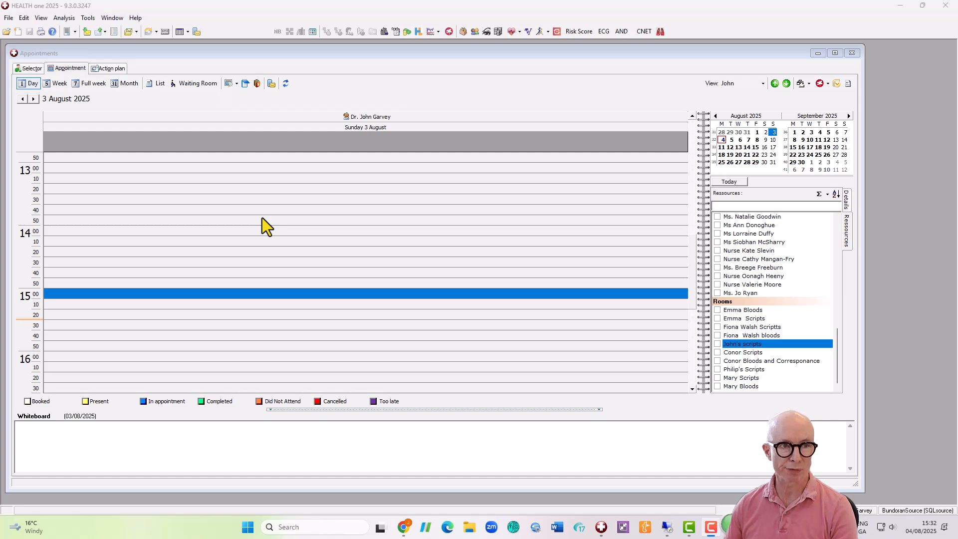
Start a new patient health record (HCR) from the File > New menu
{"action": "left_click", "coordinate": [8, 18]}
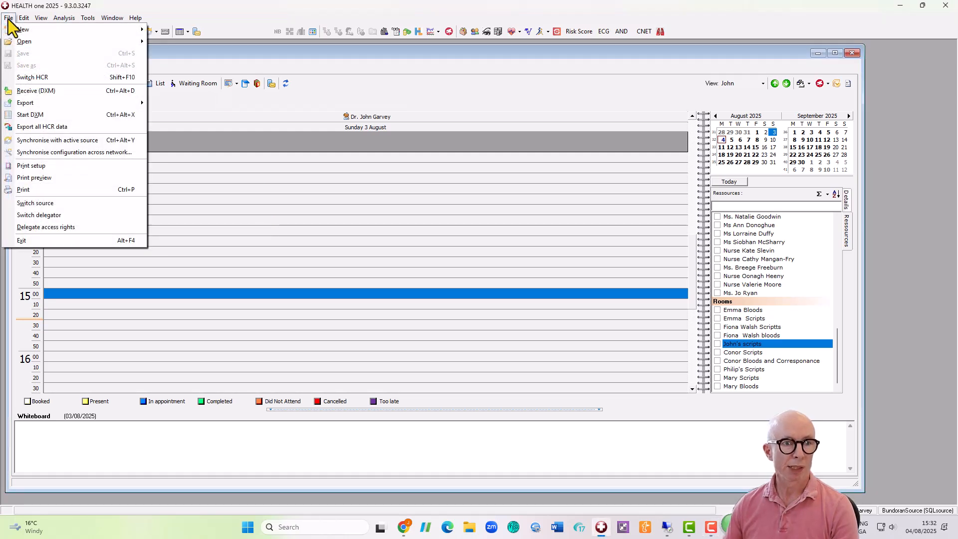
{"action": "mouse_move", "coordinate": [11, 28]}
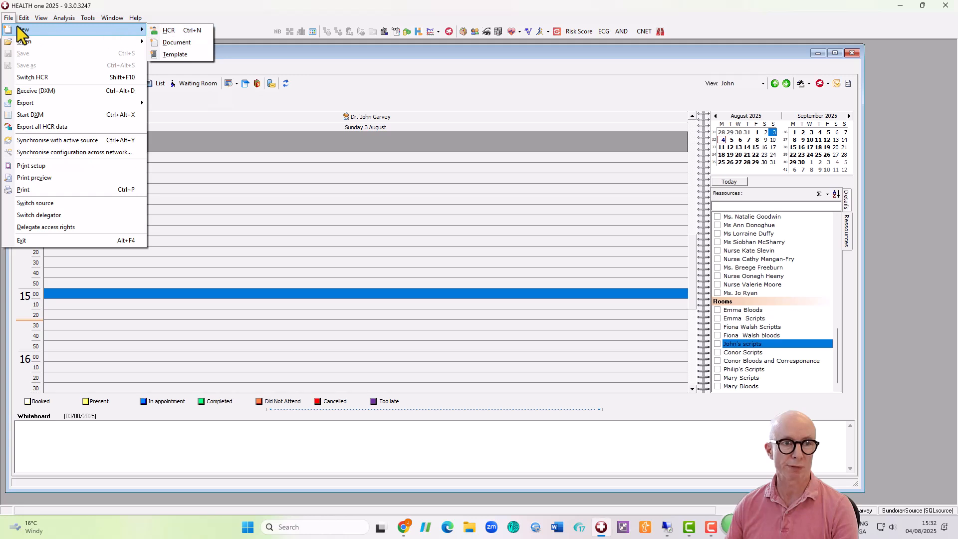
{"action": "left_click", "coordinate": [170, 30]}
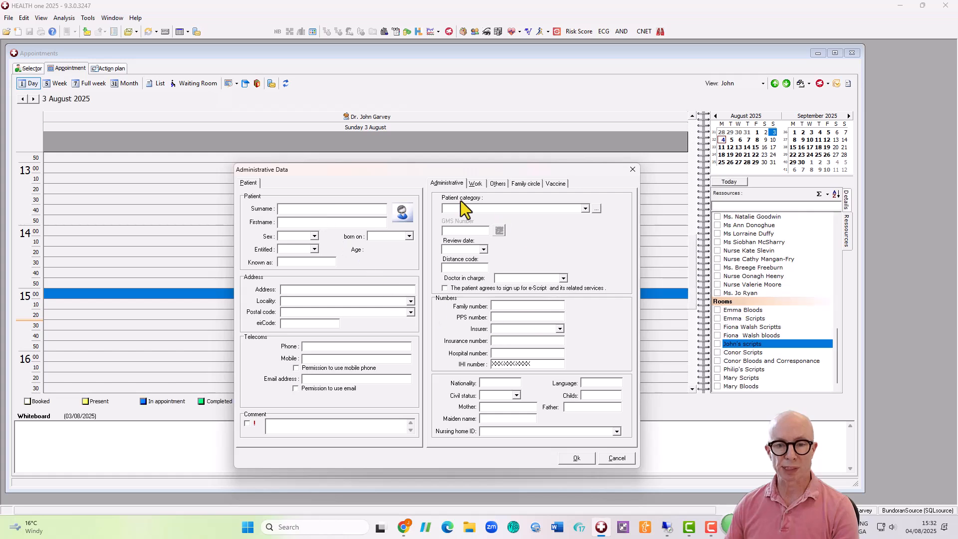
Enter the patient's surname and first name, sex male, birth date 10/10/1974 and title Mr
{"action": "left_click", "coordinate": [342, 209]}
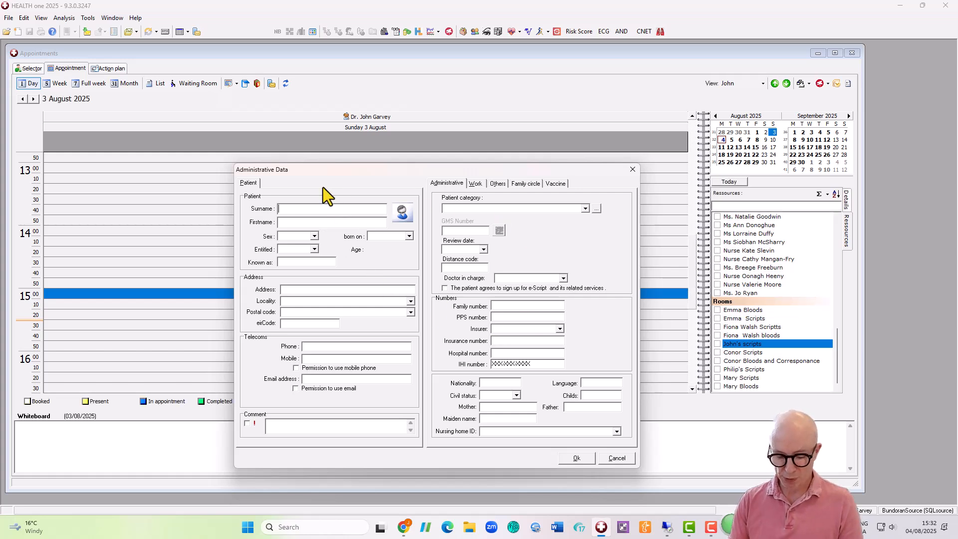
{"action": "type", "text": "Garvey"}
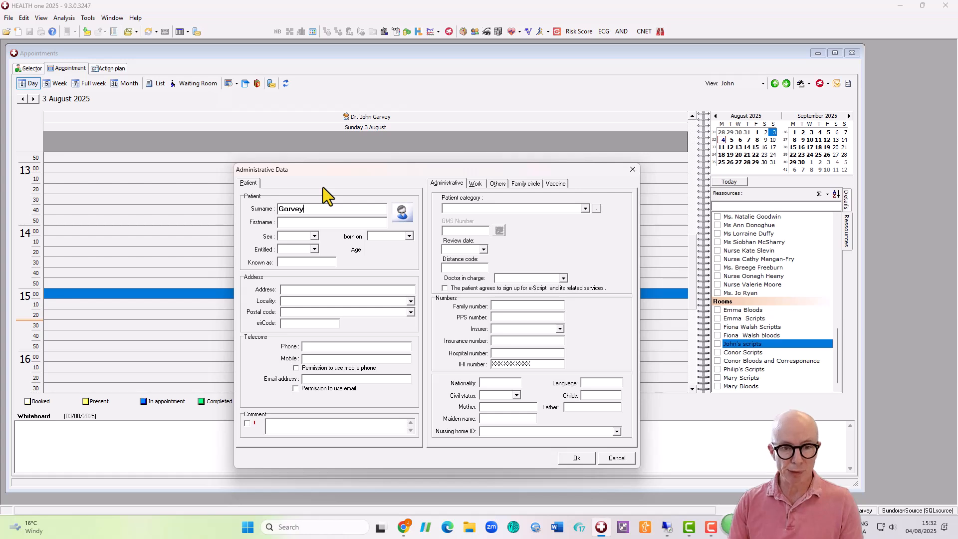
{"action": "type", "text": "John"}
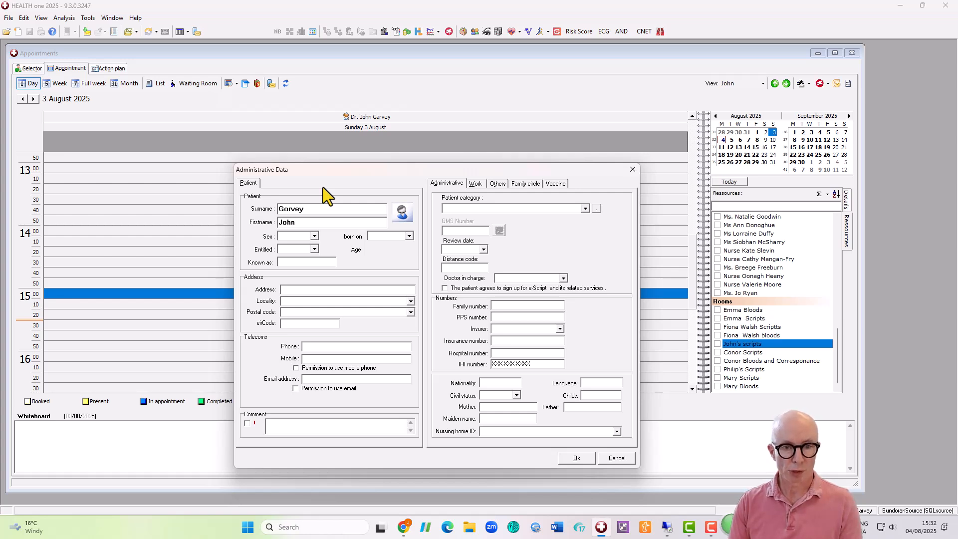
{"action": "key", "text": "Tab"}
{"action": "type", "text": "m"}
{"action": "key", "text": "Tab"}
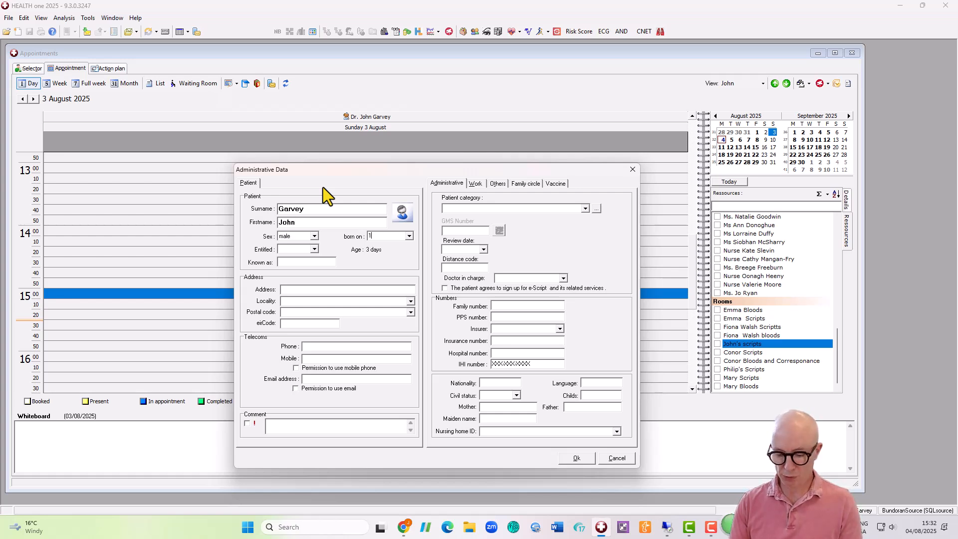
{"action": "type", "text": "1010"}
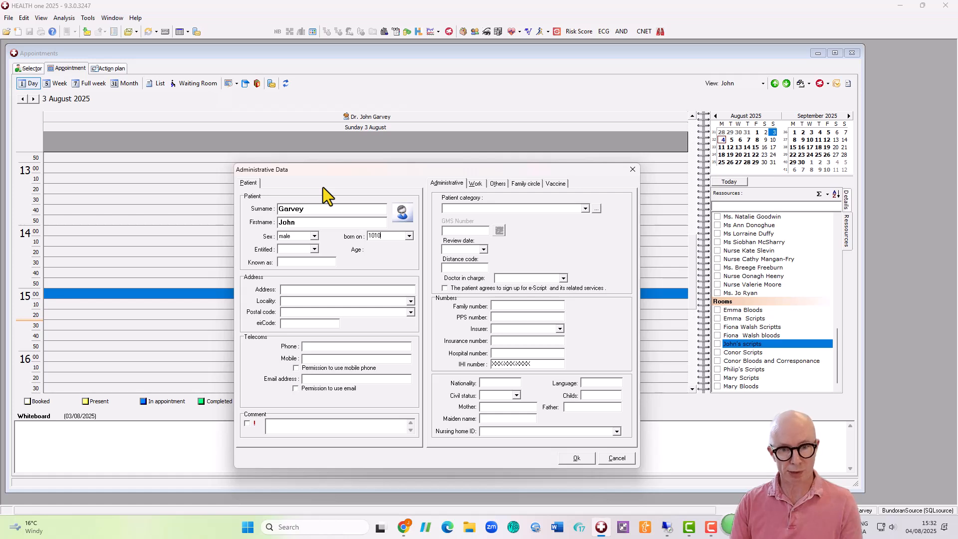
{"action": "type", "text": "1974"}
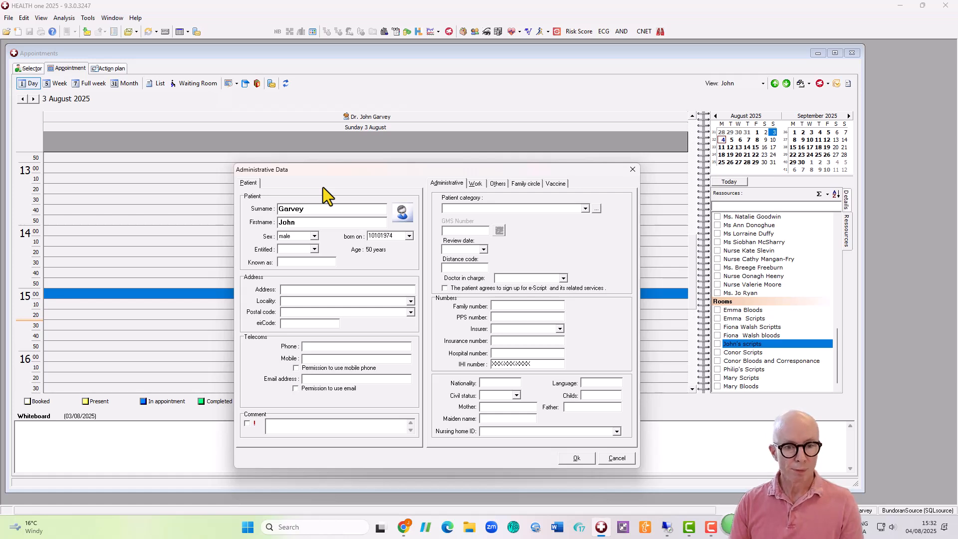
{"action": "key", "text": "Tab"}
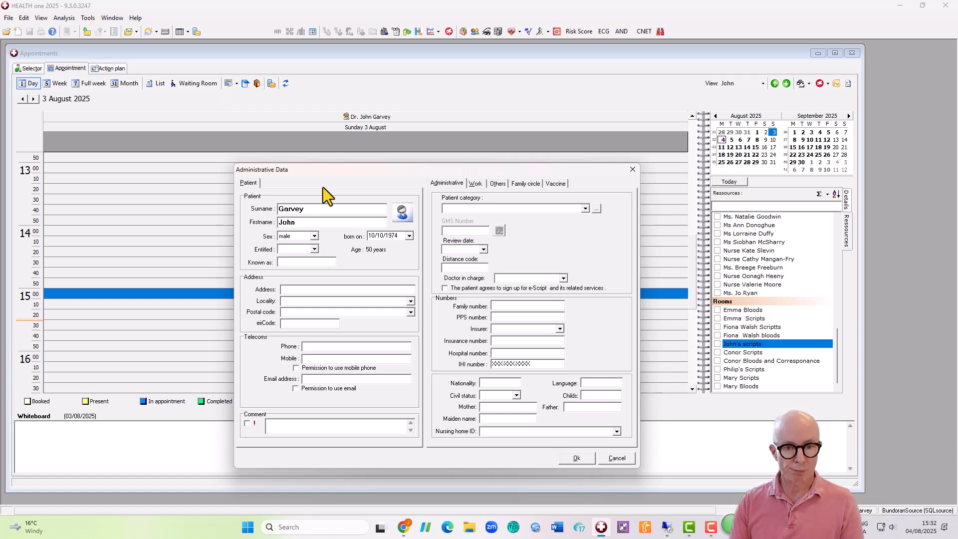
{"action": "type", "text": "M"}
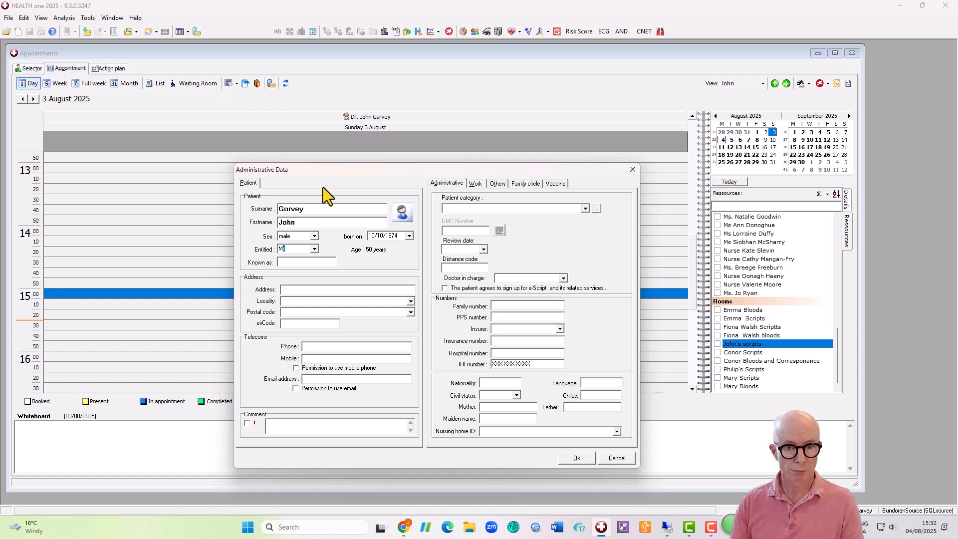
{"action": "type", "text": "r"}
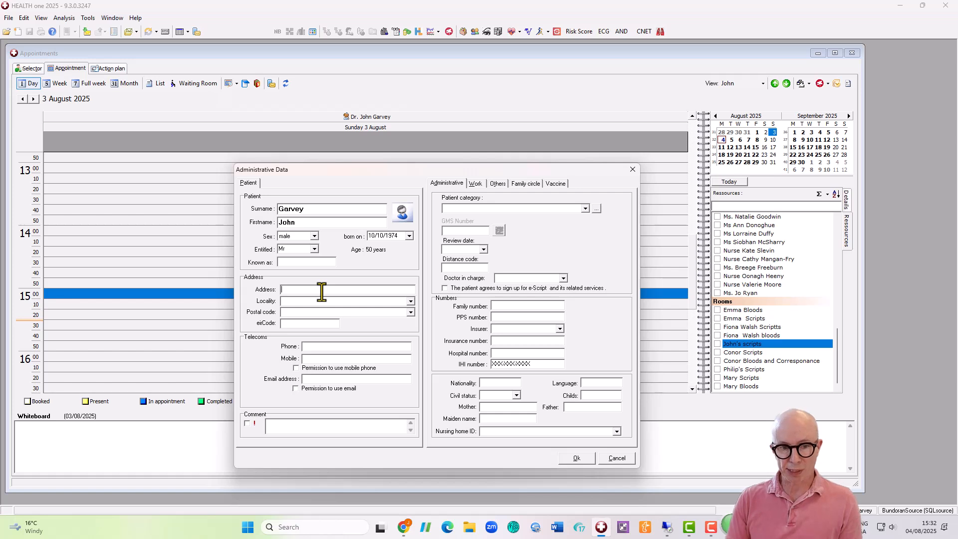
Fill in the patient's street, locality, county, Eircode and mobile number
{"action": "left_click", "coordinate": [322, 290]}
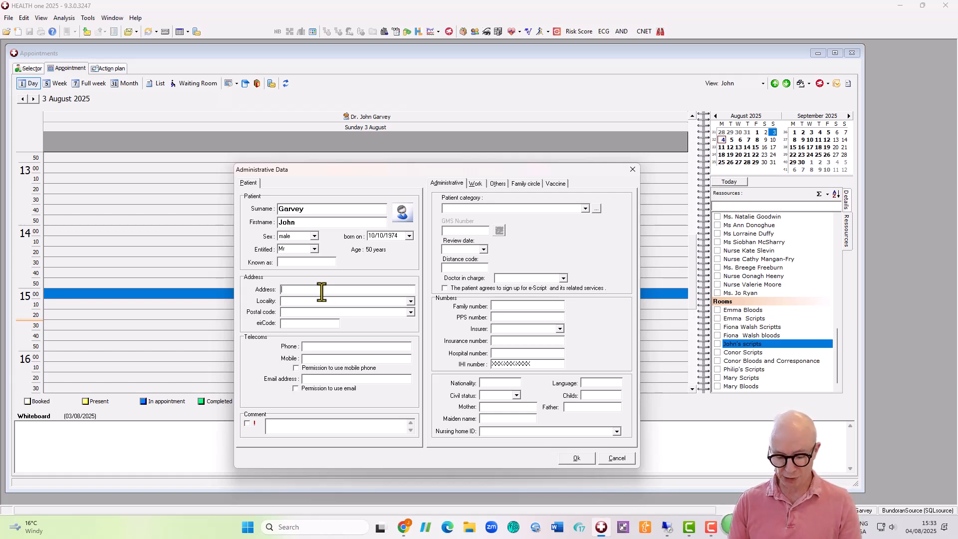
{"action": "type", "text": "11 "}
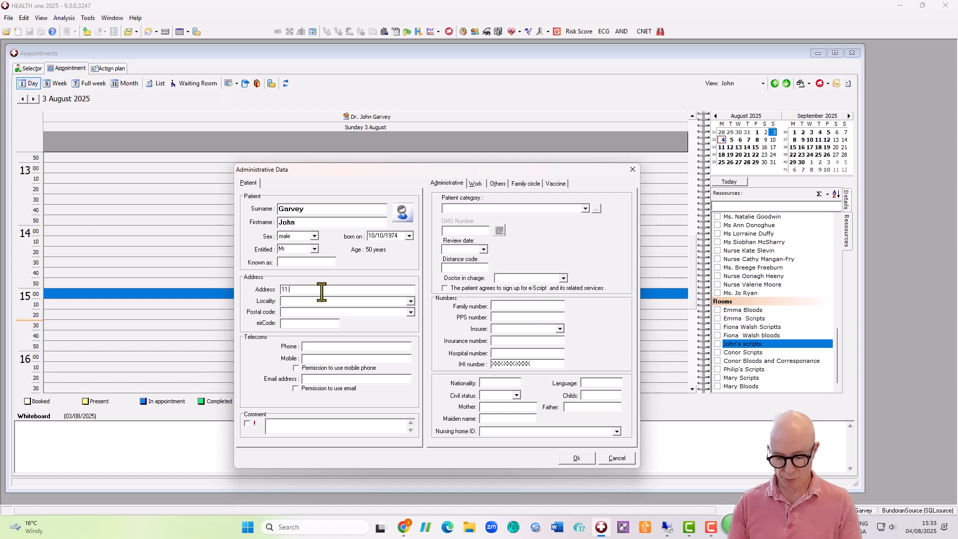
{"action": "type", "text": "Chur"}
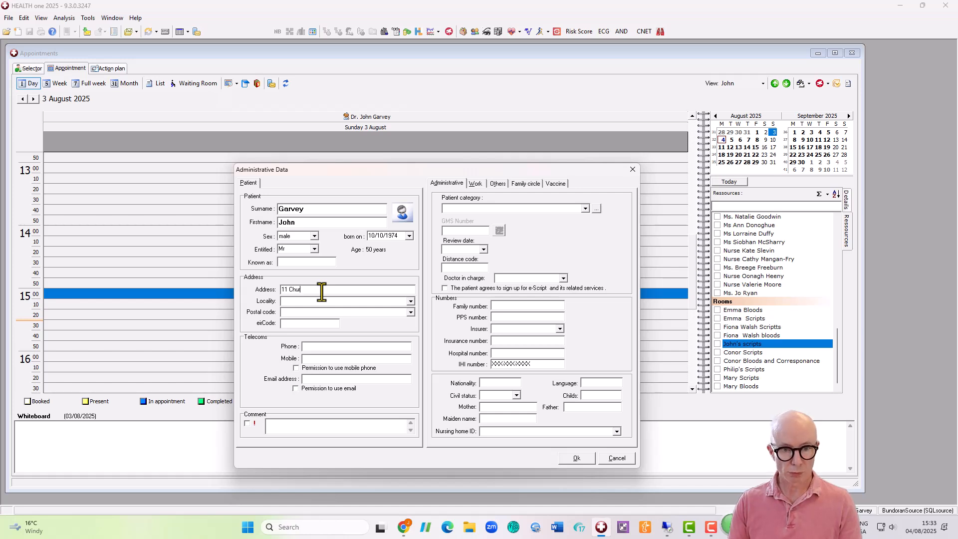
{"action": "type", "text": "ch Rd"}
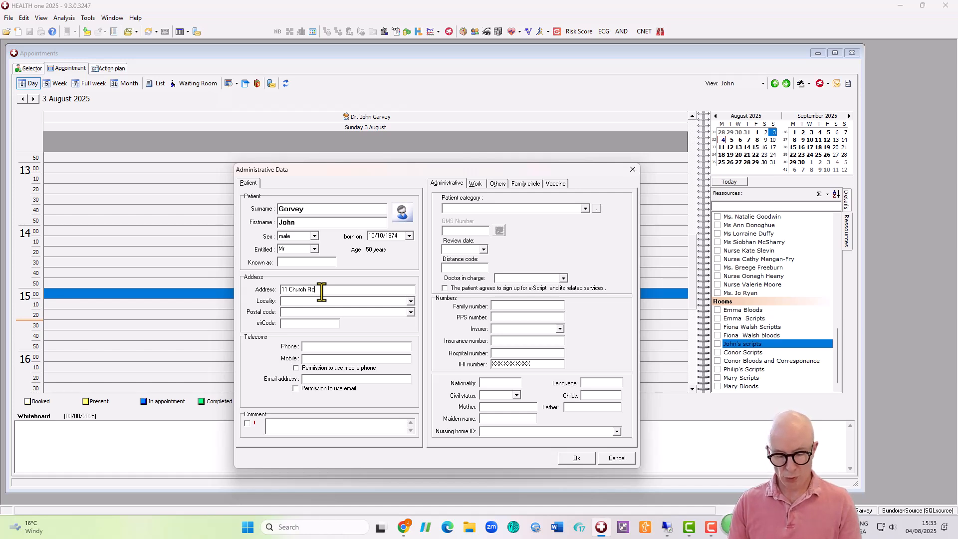
{"action": "key", "text": "BackSpace"}
{"action": "type", "text": "oad"}
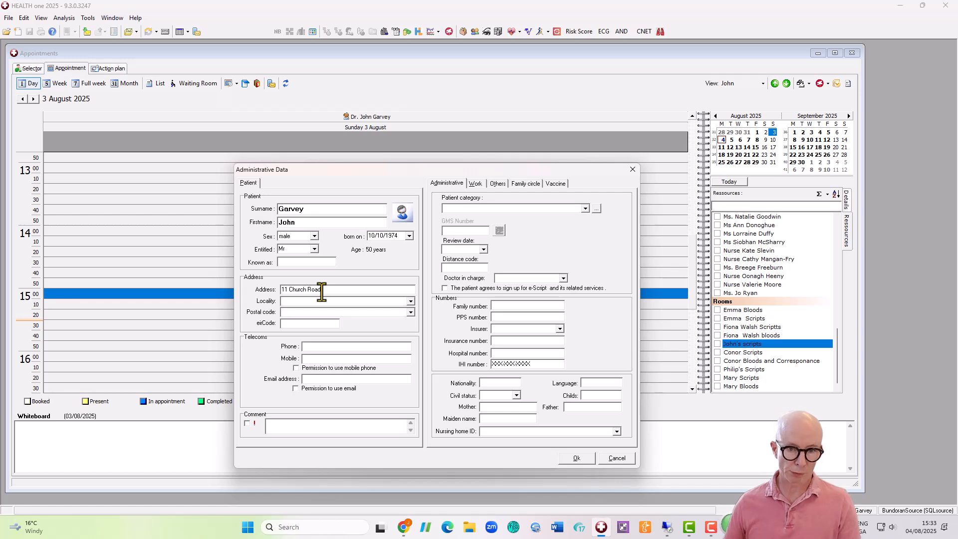
{"action": "left_click", "coordinate": [321, 301]}
{"action": "type", "text": "N"}
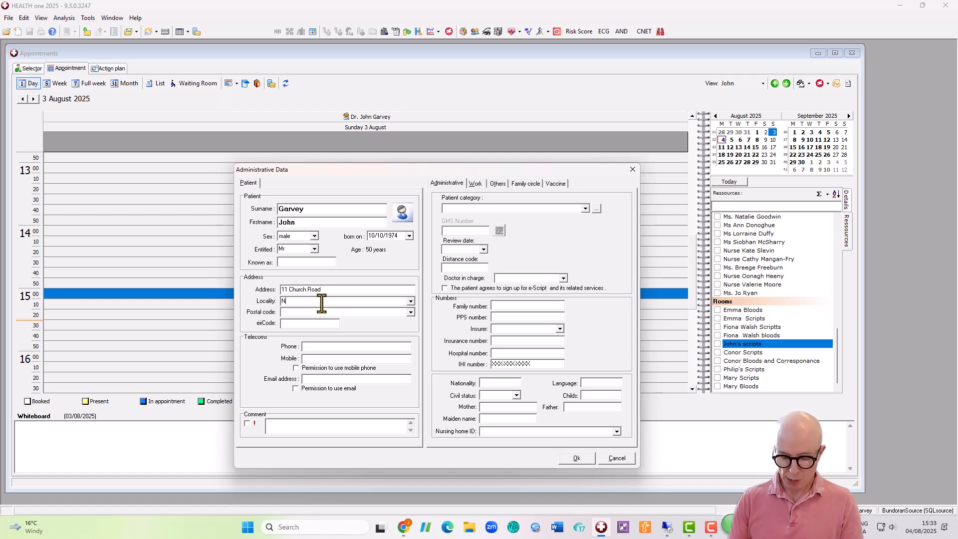
{"action": "type", "text": "Ballyshannon"}
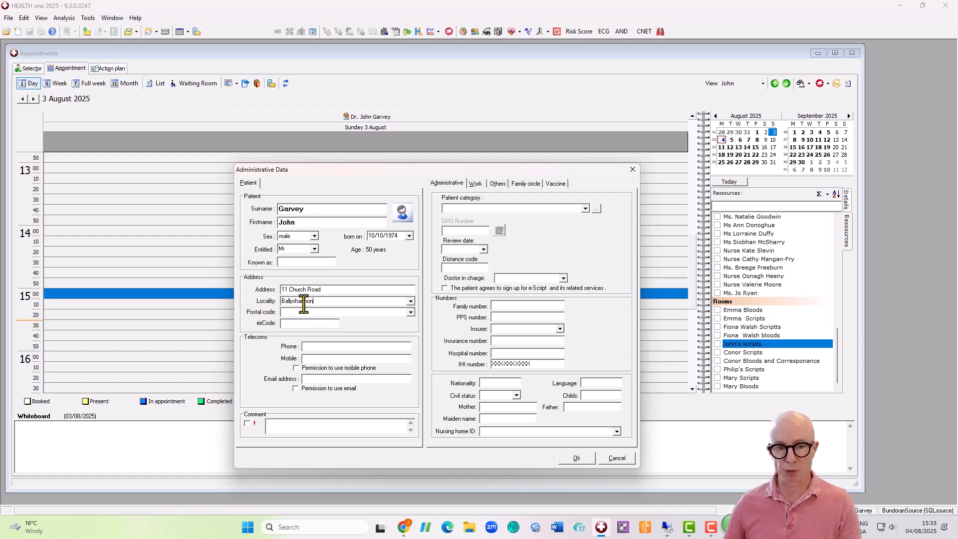
{"action": "left_click", "coordinate": [312, 313]}
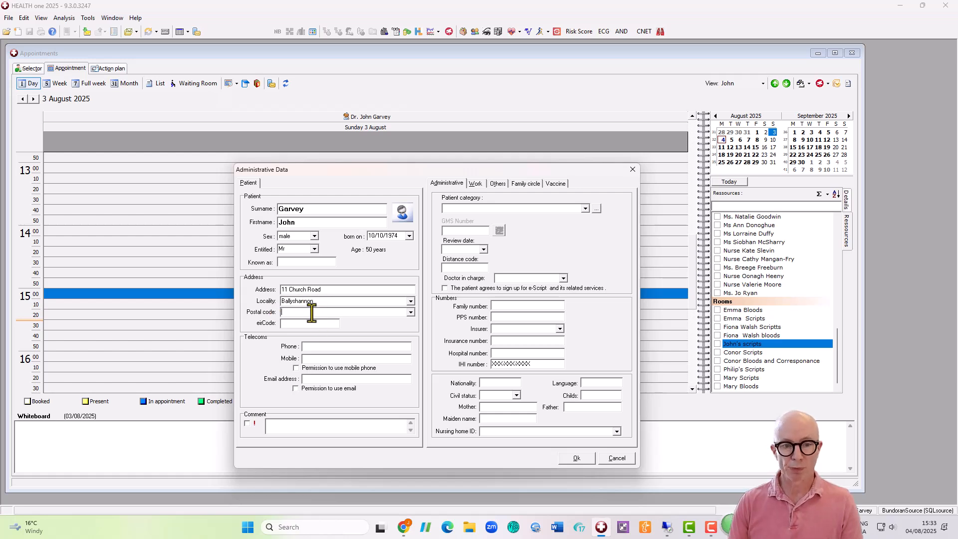
{"action": "type", "text": "Co Donegal"}
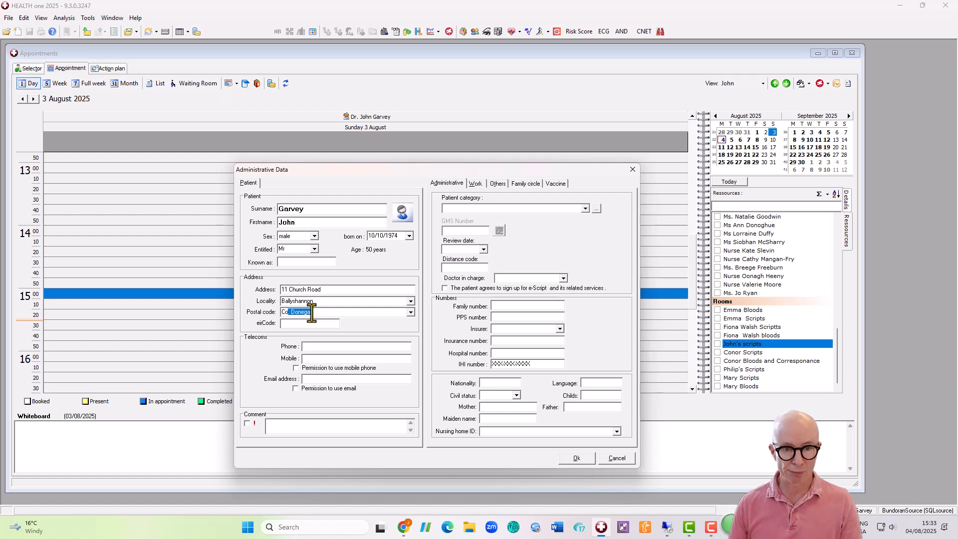
{"action": "left_click", "coordinate": [308, 325]}
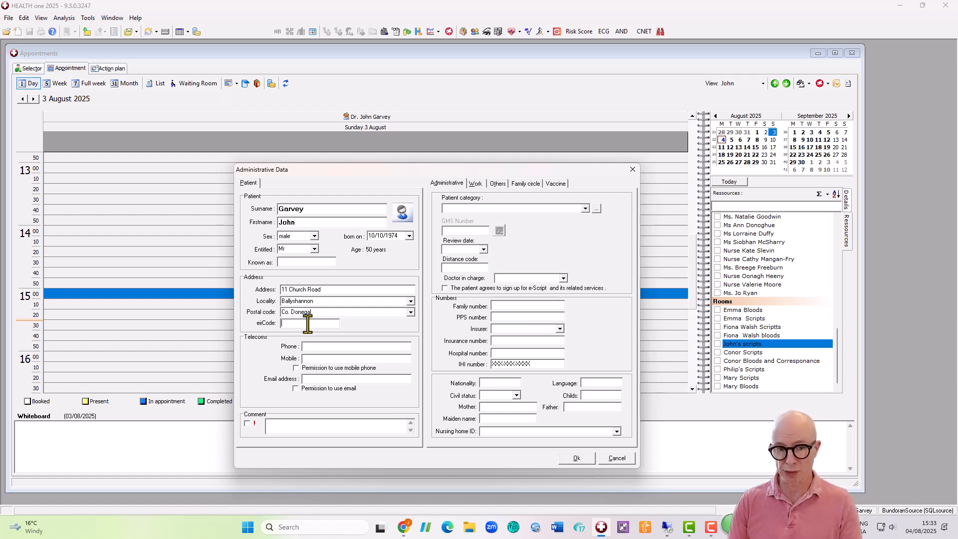
{"action": "type", "text": "F9"}
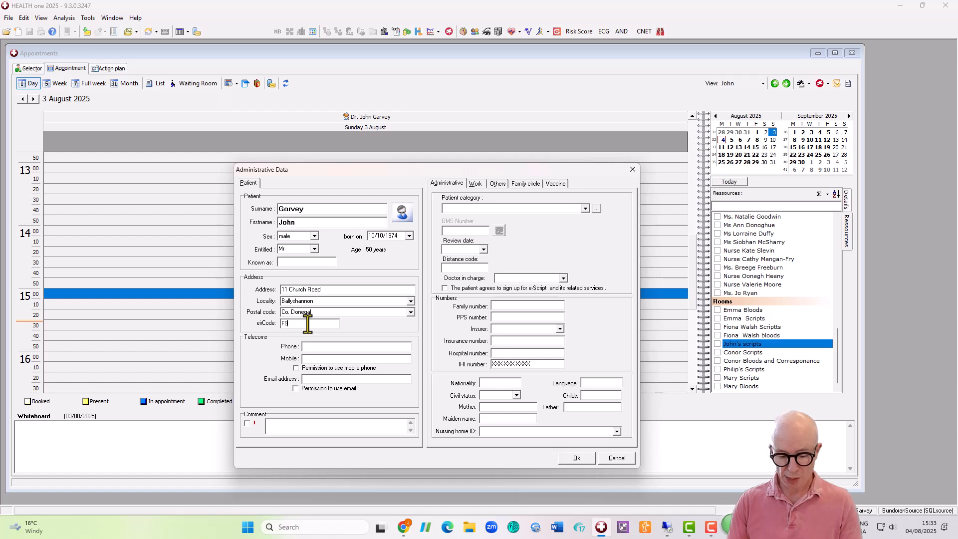
{"action": "type", "text": "1 xxxx"}
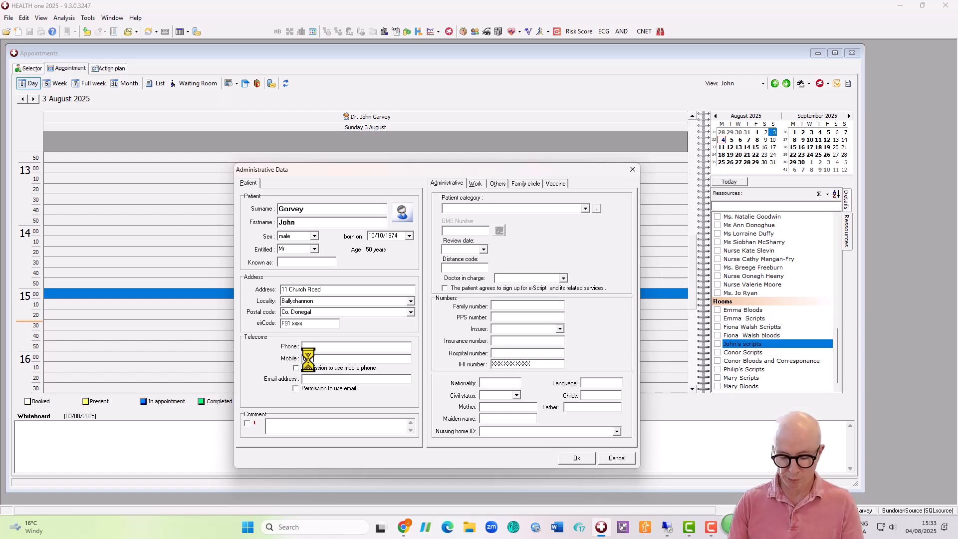
{"action": "type", "text": "777 7777"}
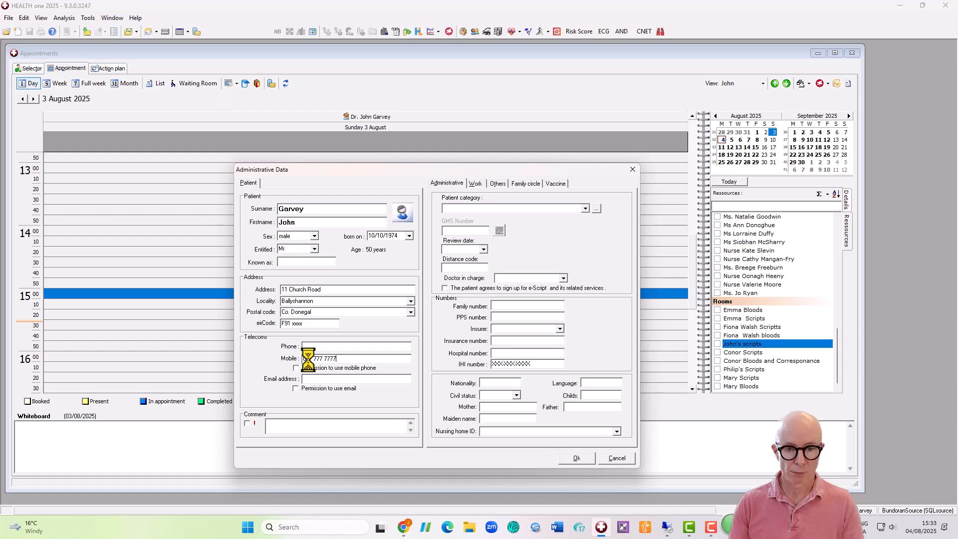
Set the patient category to PP and save the Administrative Data form
{"action": "left_click", "coordinate": [586, 208]}
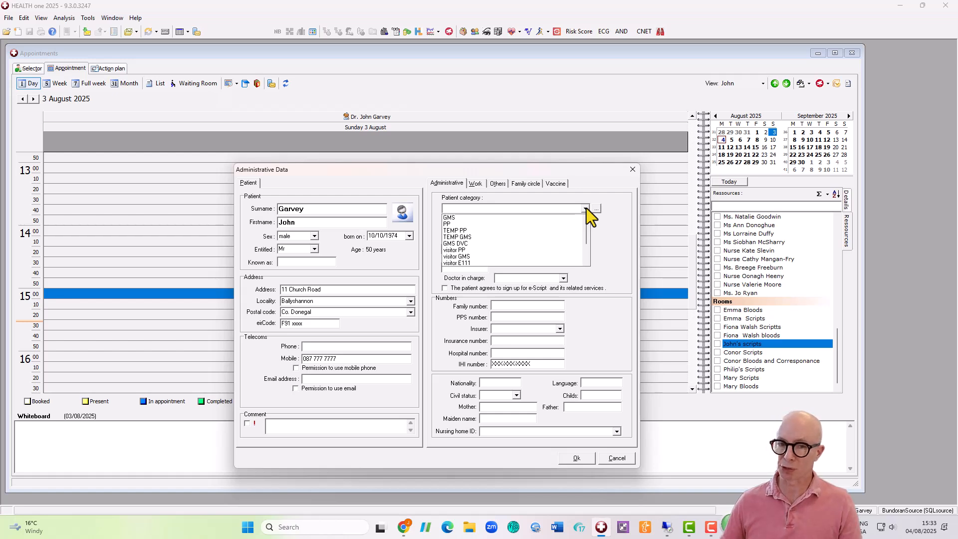
{"action": "left_click", "coordinate": [450, 224]}
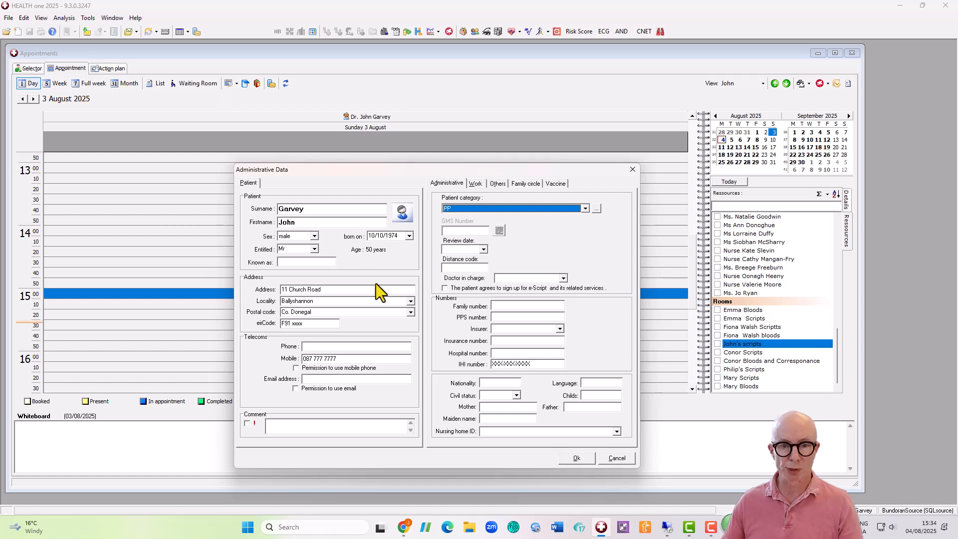
{"action": "left_click", "coordinate": [575, 459]}
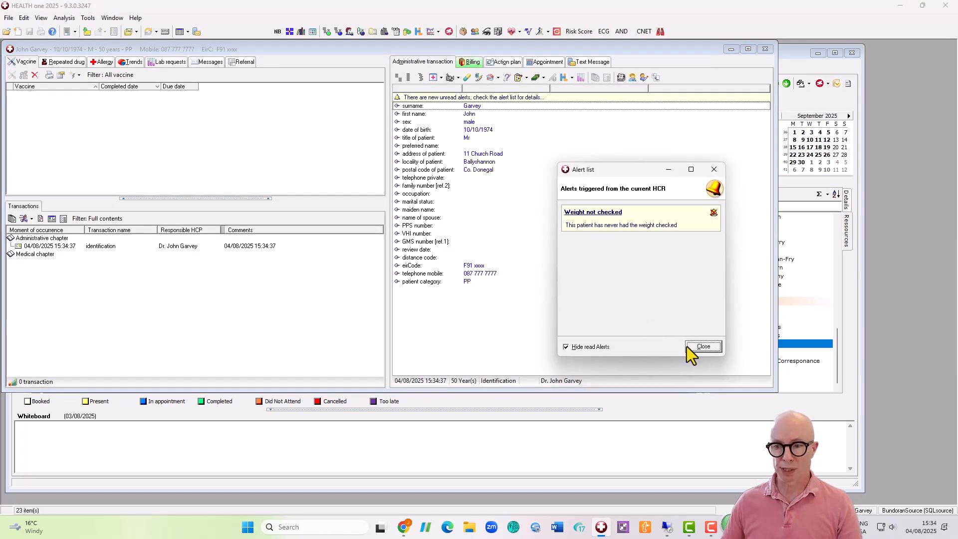
Close the alert list and select the first name row in the administrative details
{"action": "left_click", "coordinate": [703, 348]}
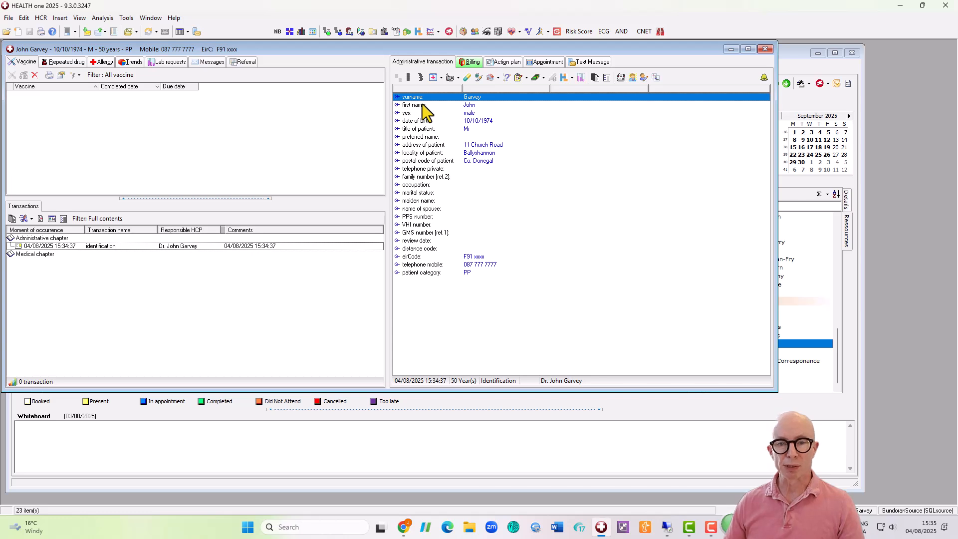
{"action": "double_click", "coordinate": [418, 97]}
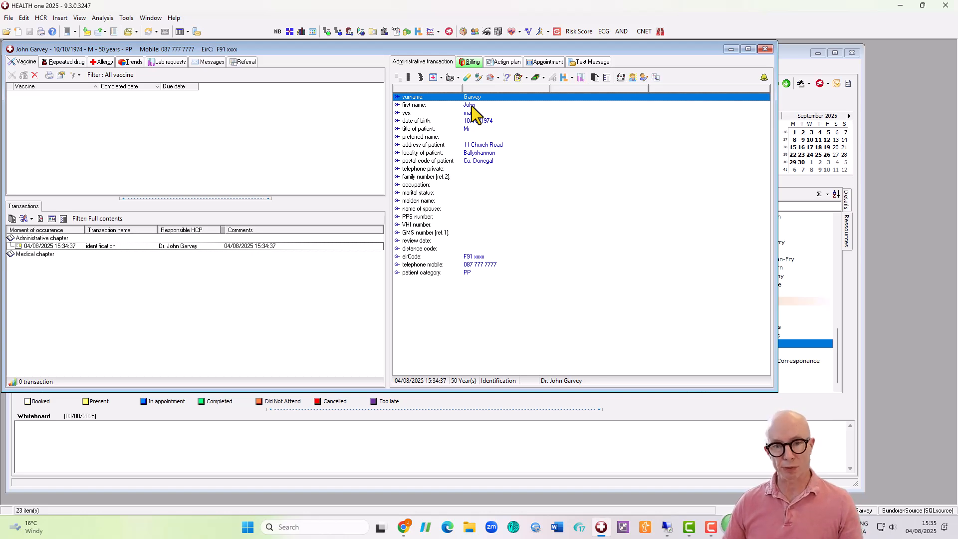
{"action": "left_click", "coordinate": [436, 106]}
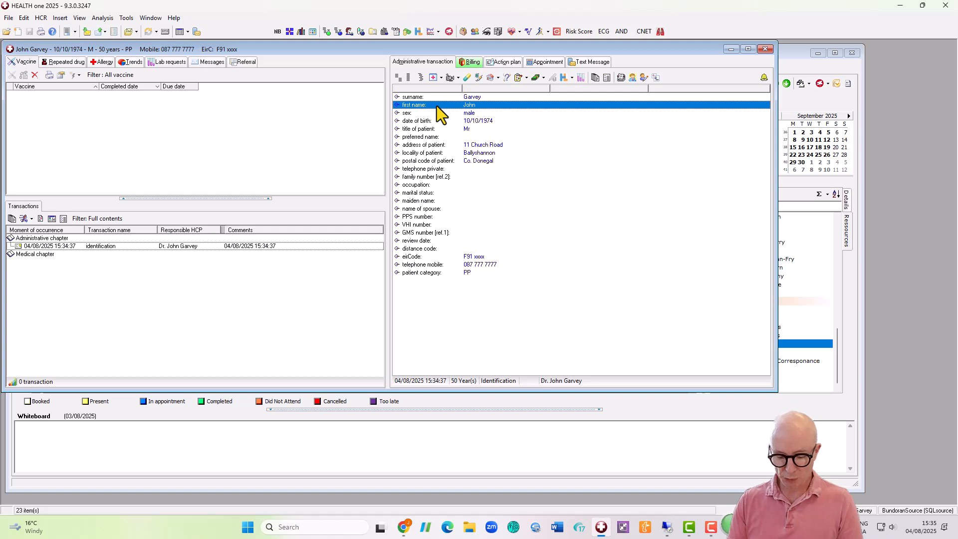
Add a preferred name item with the patient's preferred name and Severity Index 1
{"action": "type", "text": "pre"}
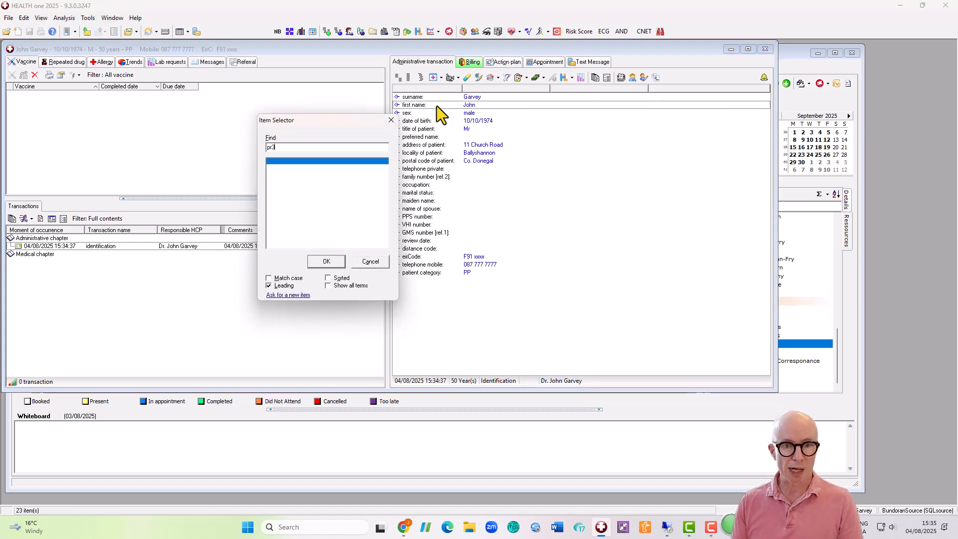
{"action": "type", "text": "fer"}
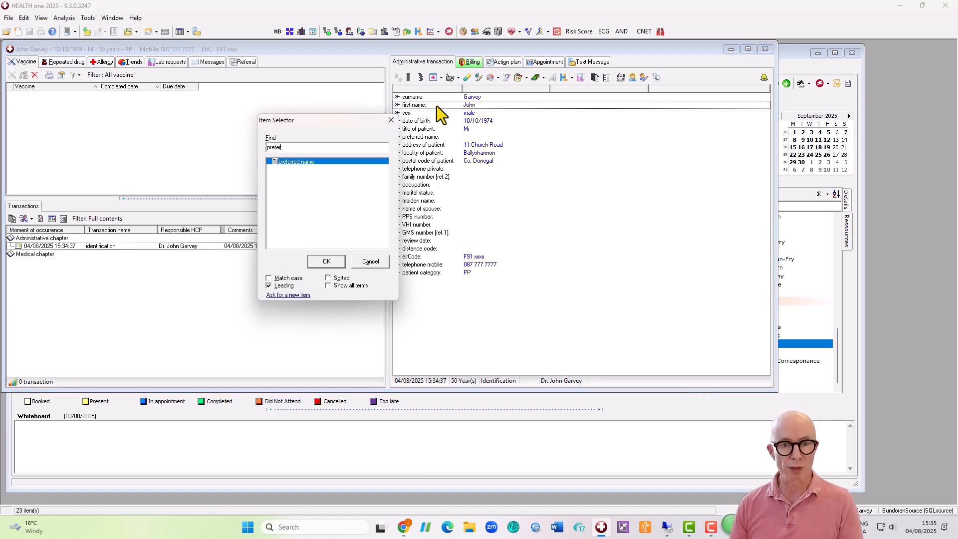
{"action": "double_click", "coordinate": [316, 161]}
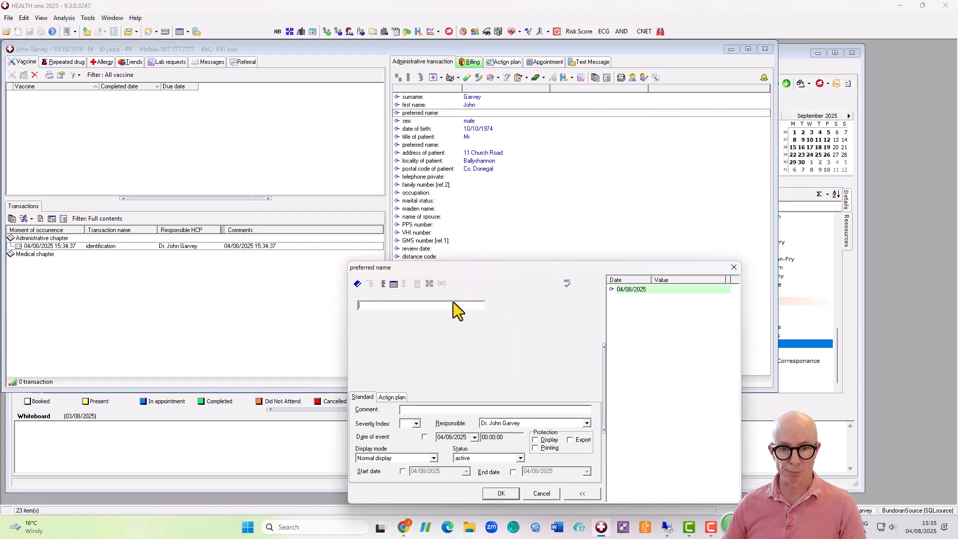
{"action": "type", "text": "JP"}
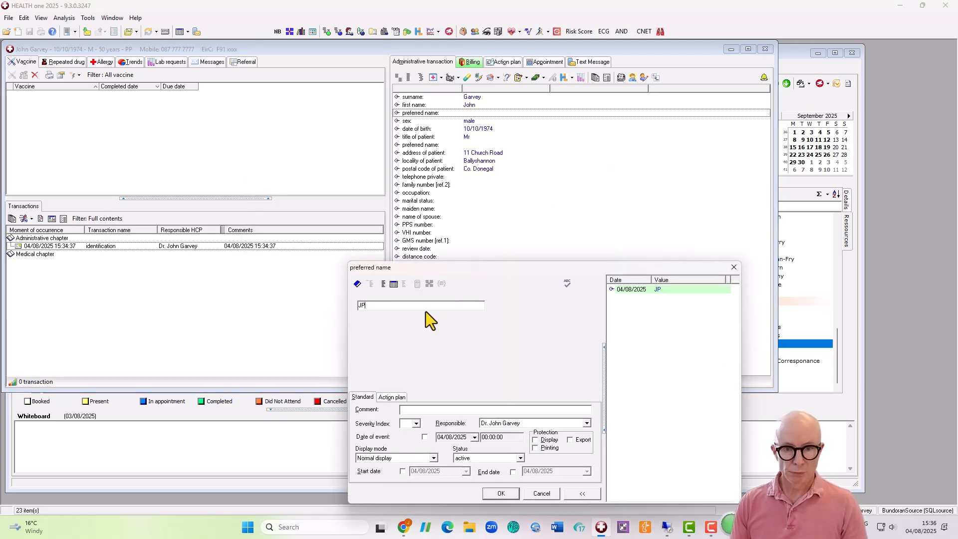
{"action": "left_click", "coordinate": [417, 424]}
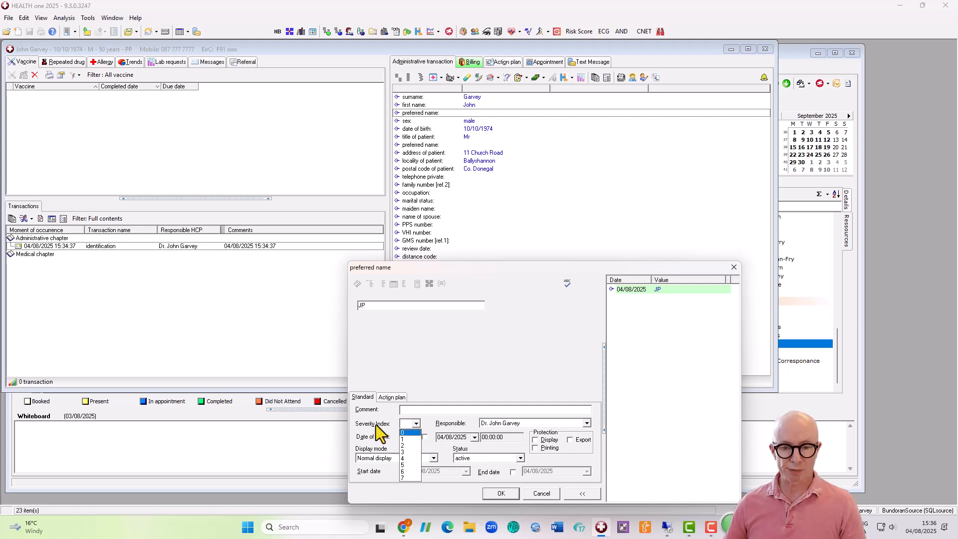
{"action": "left_click", "coordinate": [404, 439]}
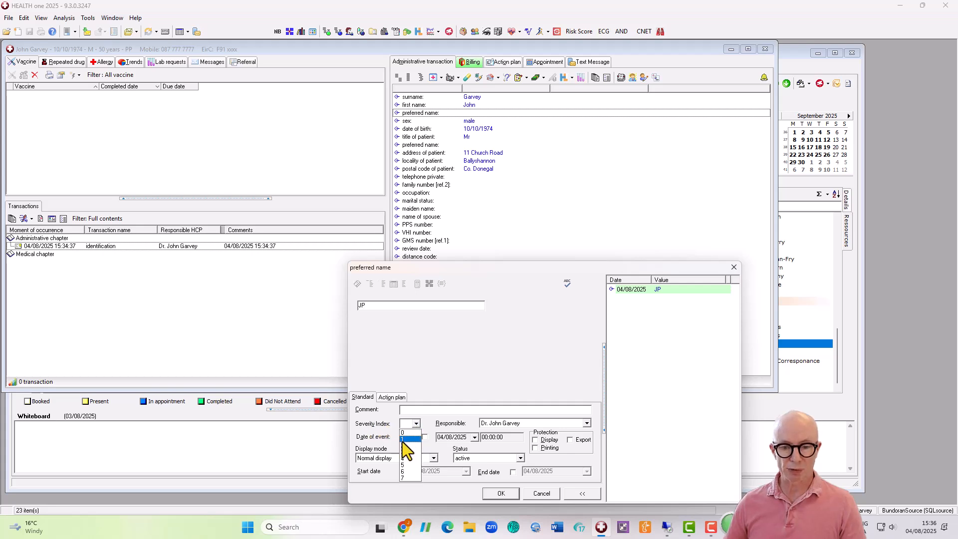
{"action": "left_click", "coordinate": [501, 494]}
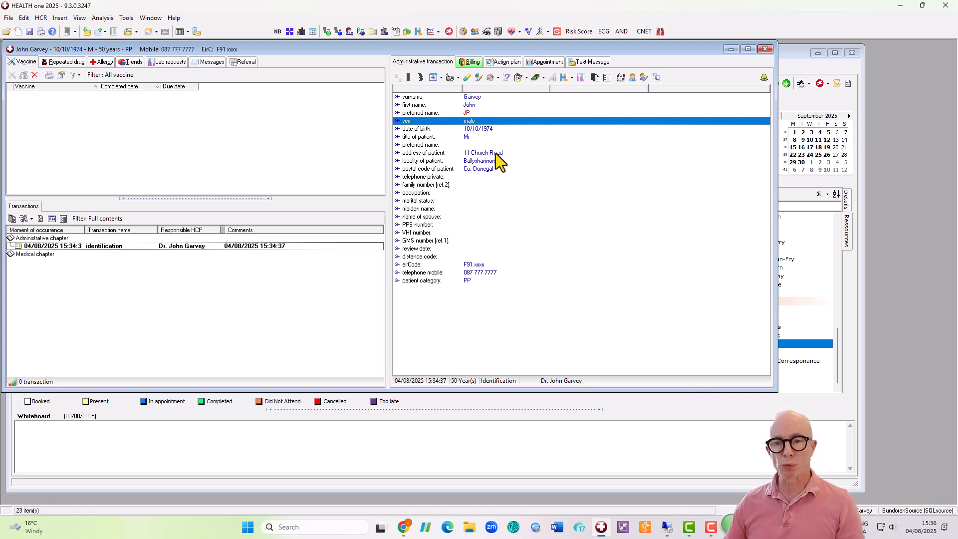
Give the patient's address entry today's event date, 04/08/2025
{"action": "left_click", "coordinate": [469, 154]}
{"action": "double_click", "coordinate": [470, 155]}
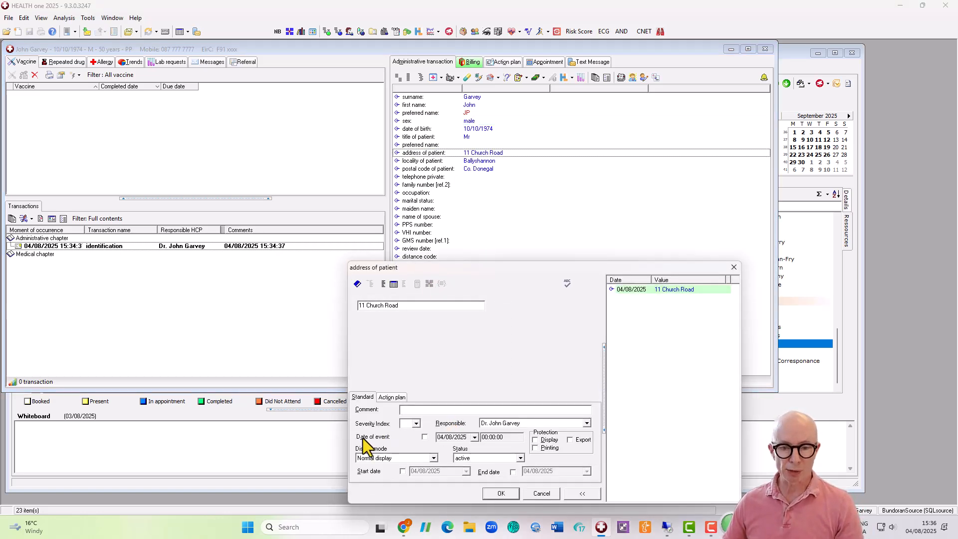
{"action": "left_click", "coordinate": [424, 437]}
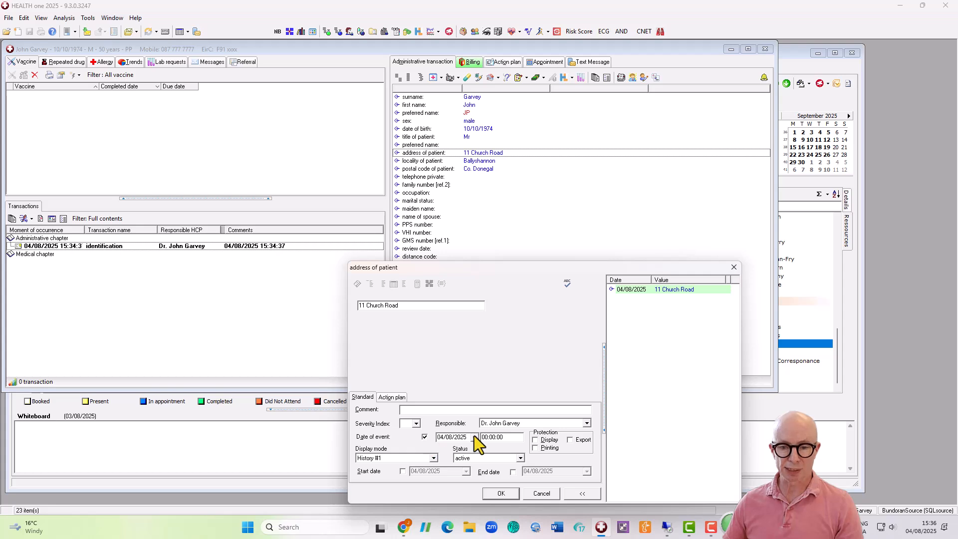
{"action": "left_click", "coordinate": [474, 437]}
{"action": "left_click", "coordinate": [432, 420]}
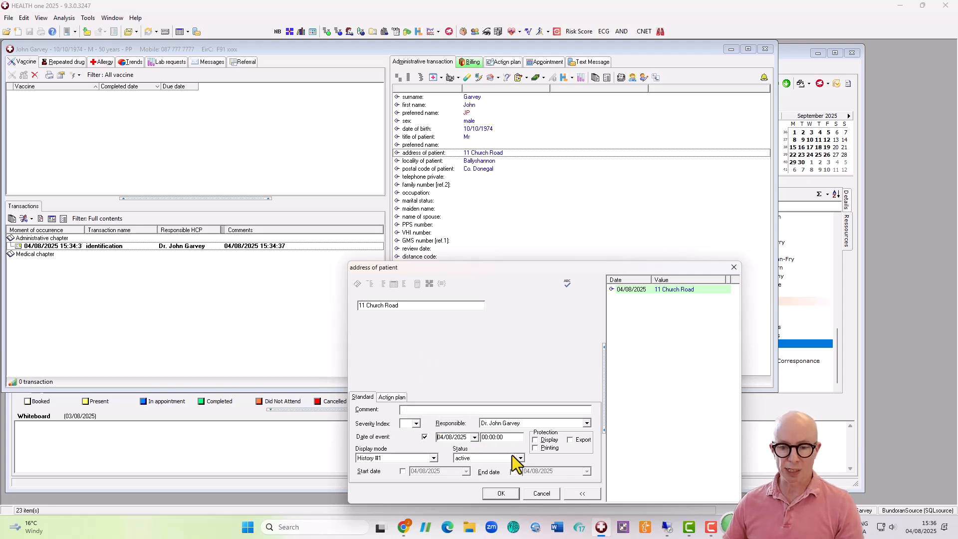
{"action": "left_click", "coordinate": [497, 495]}
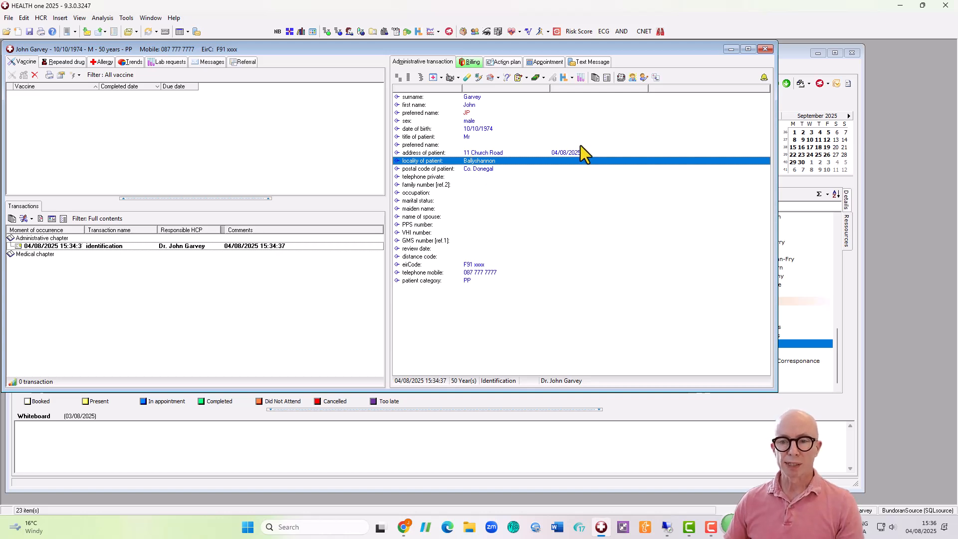
Give the mobile telephone entry the event date 04/08/2025
{"action": "left_click", "coordinate": [472, 275]}
{"action": "double_click", "coordinate": [531, 274]}
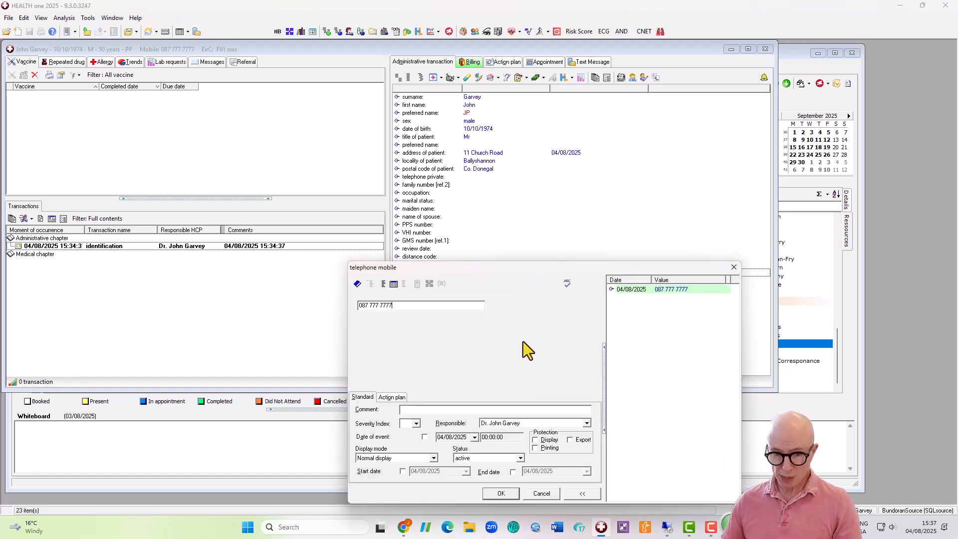
{"action": "left_click", "coordinate": [425, 437]}
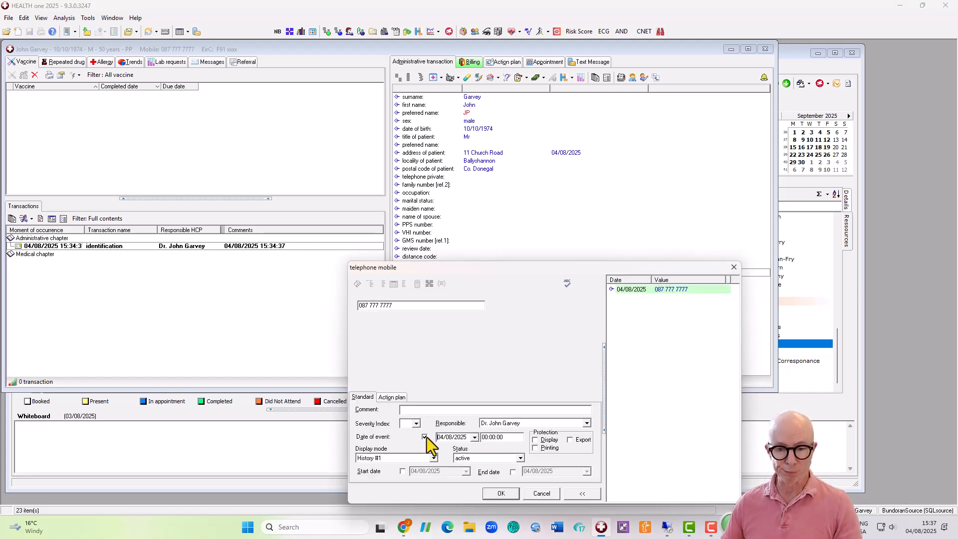
{"action": "left_click", "coordinate": [516, 494]}
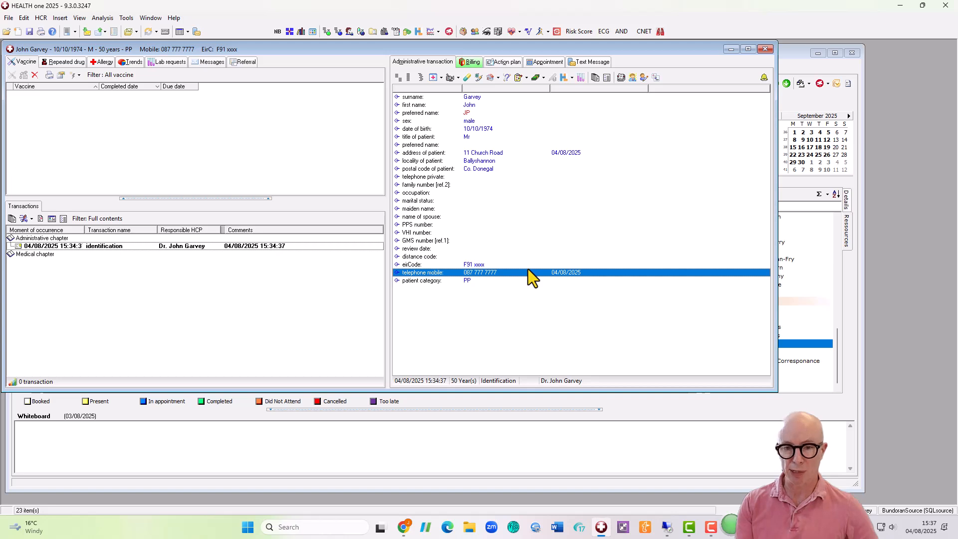
Move telephone mobile up two places under VHI number and reconfirm the eirCode entry
{"action": "key", "text": "ctrl+Up"}
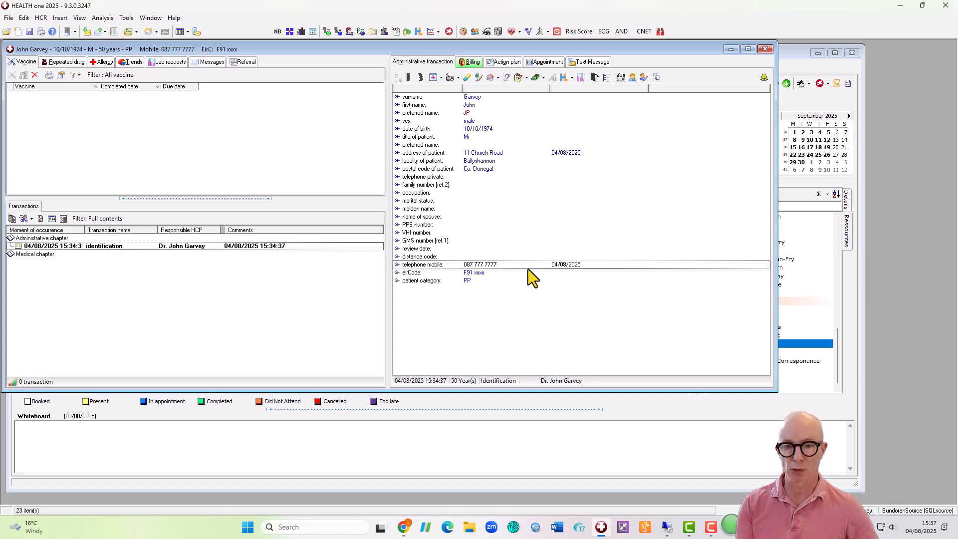
{"action": "key", "text": "ctrl+Up"}
{"action": "key", "text": "ctrl+Up"}
{"action": "key", "text": "ctrl+Up"}
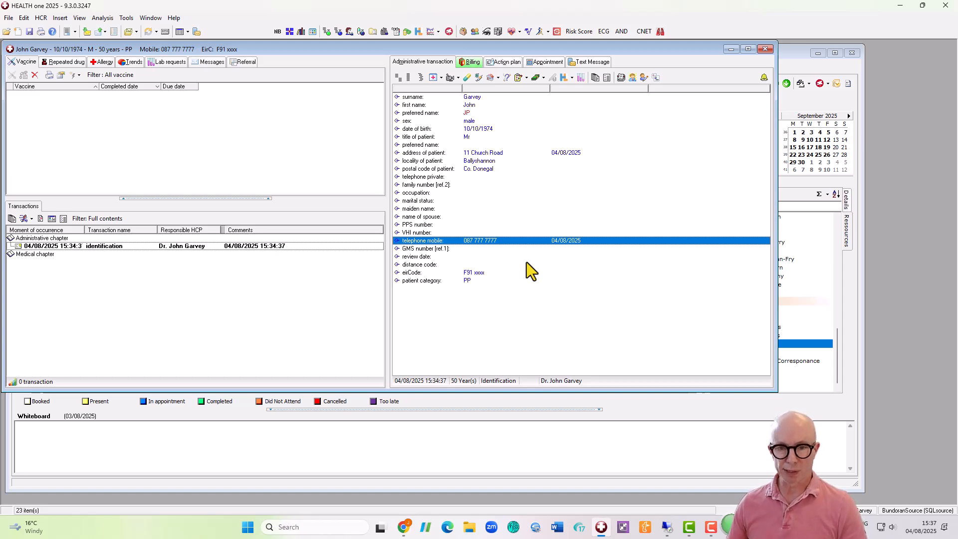
{"action": "left_click", "coordinate": [474, 274]}
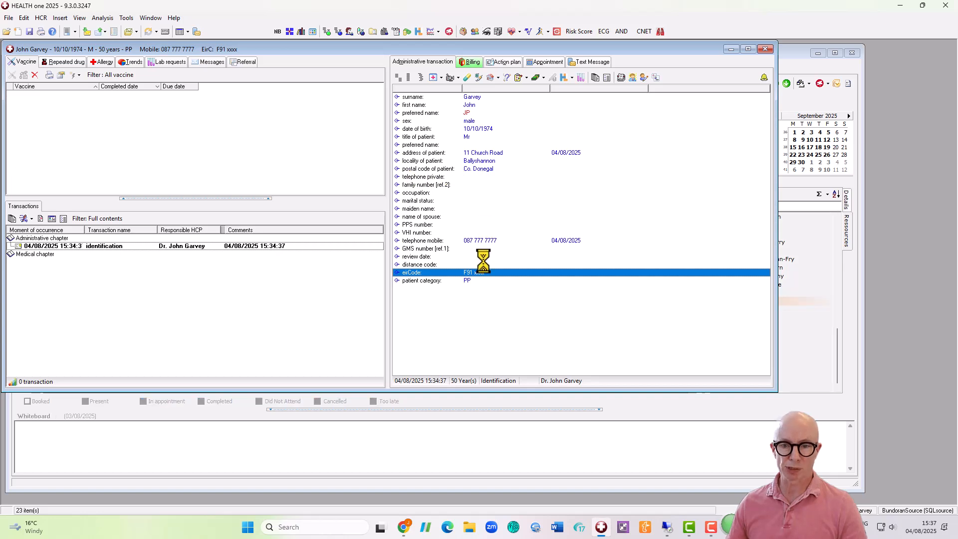
{"action": "left_click", "coordinate": [474, 272]}
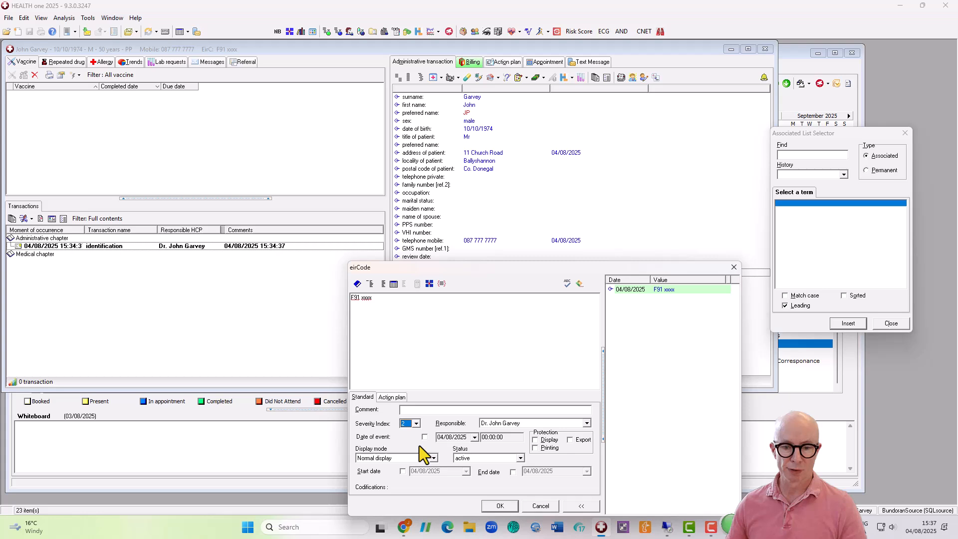
{"action": "left_click", "coordinate": [500, 506]}
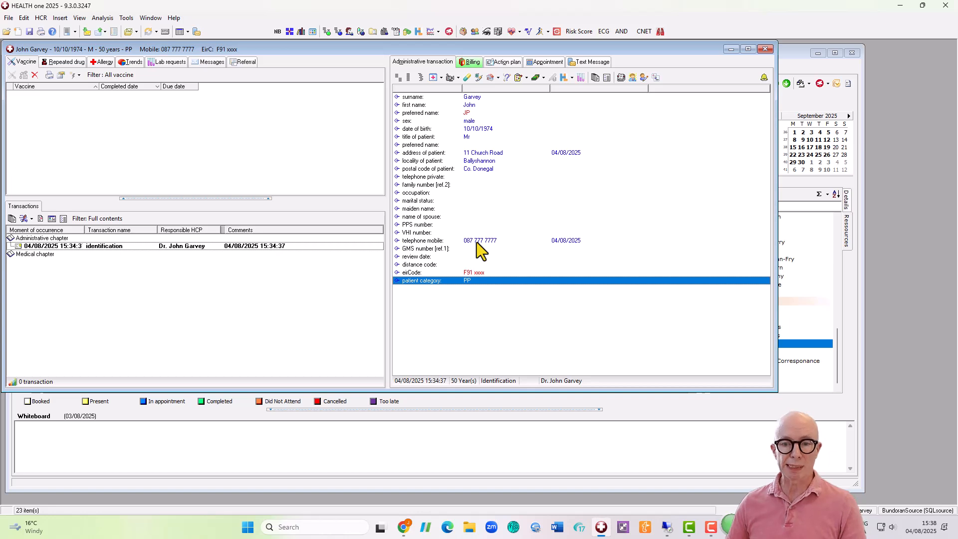
Add a permission to use mobile entry reading Yes, Severity Index 1, below the mobile number
{"action": "left_click", "coordinate": [477, 242]}
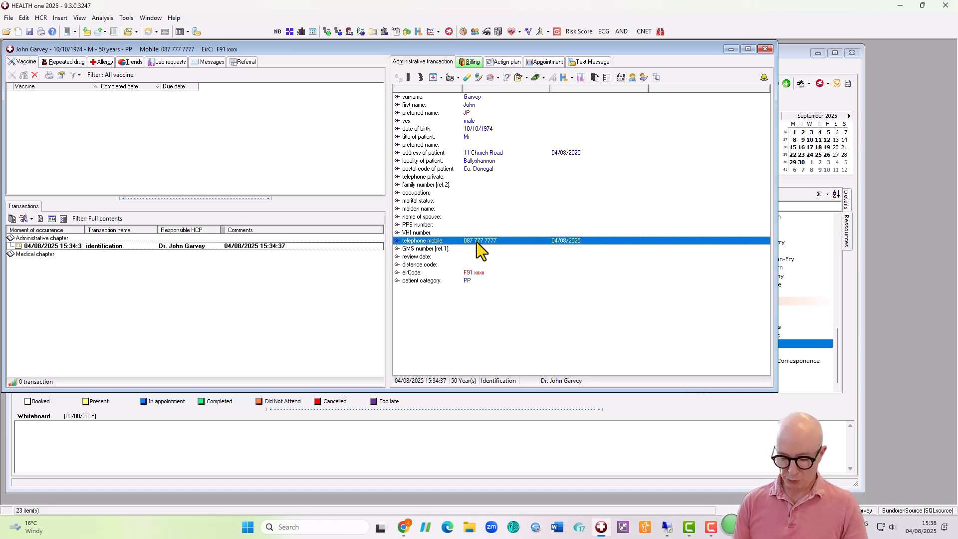
{"action": "key", "text": "Escape"}
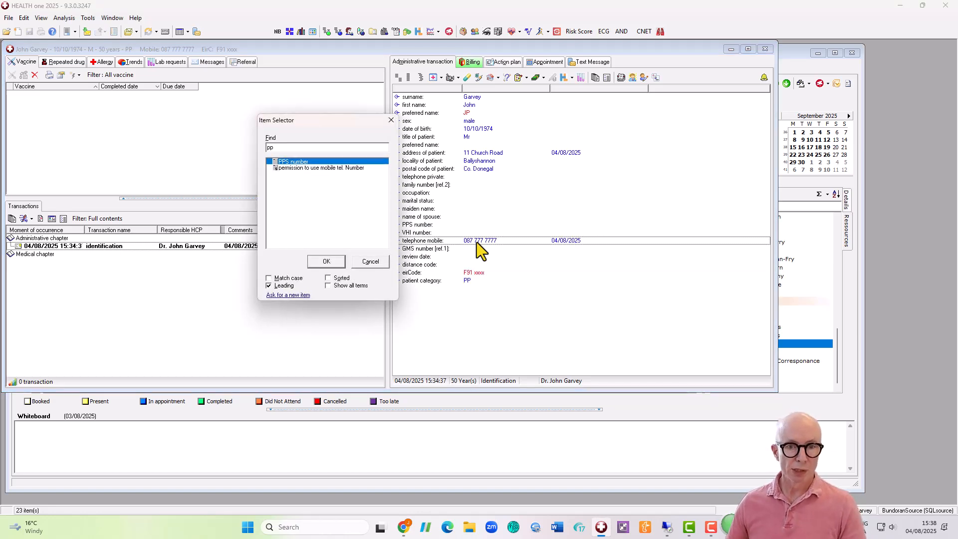
{"action": "left_click", "coordinate": [306, 169]}
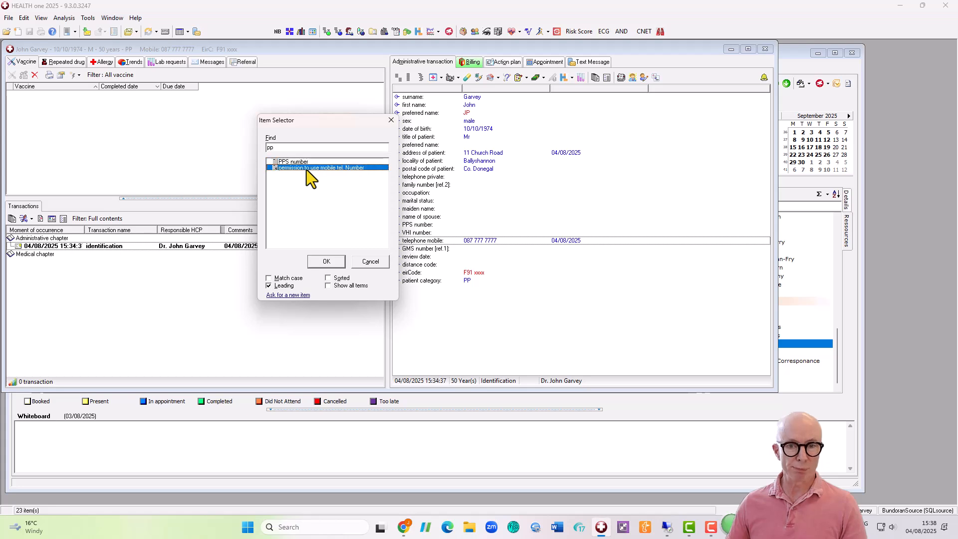
{"action": "left_click", "coordinate": [325, 264]}
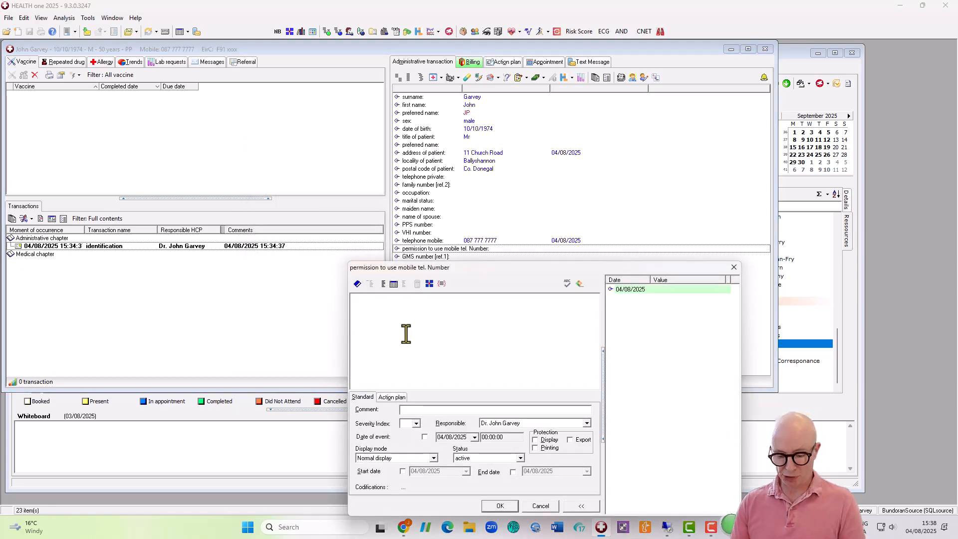
{"action": "type", "text": "Yes"}
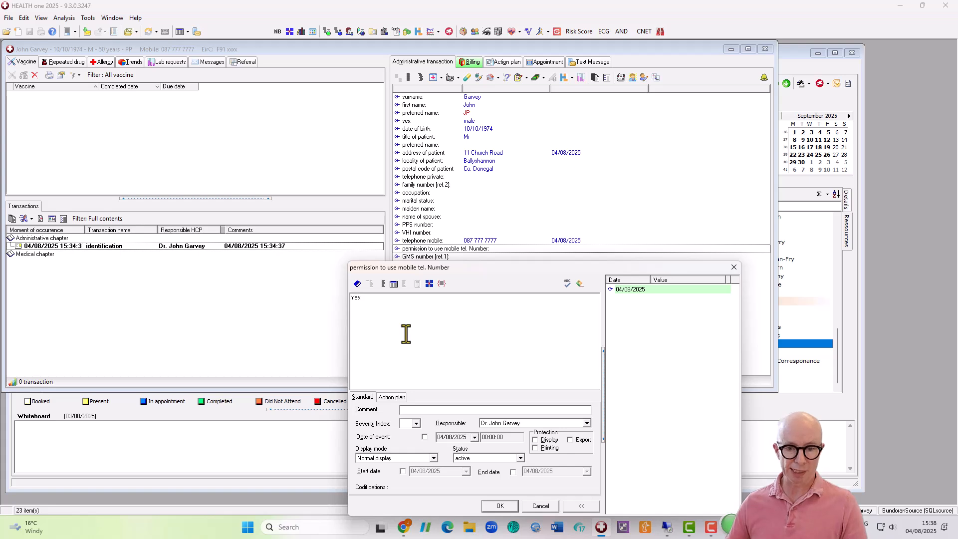
{"action": "left_click", "coordinate": [417, 423]}
{"action": "left_click", "coordinate": [410, 440]}
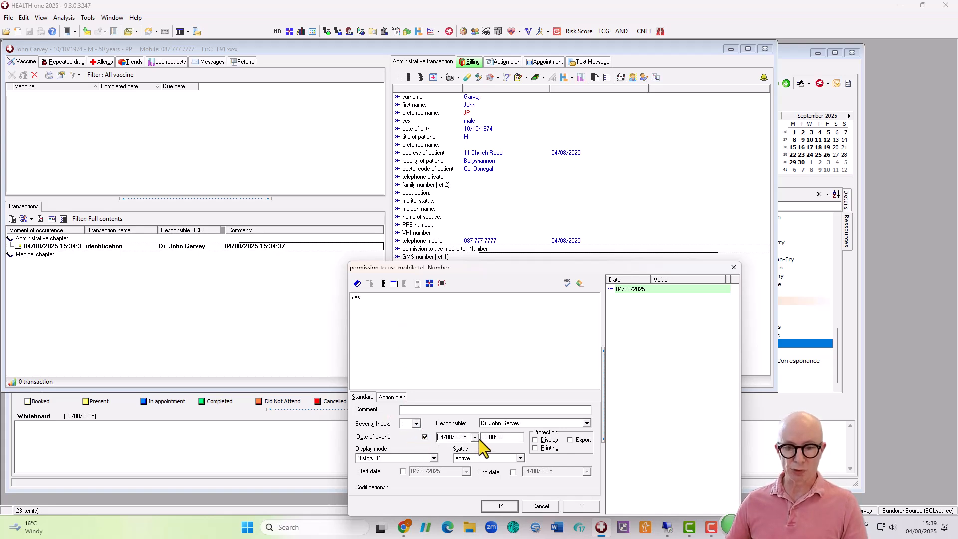
{"action": "left_click", "coordinate": [500, 506]}
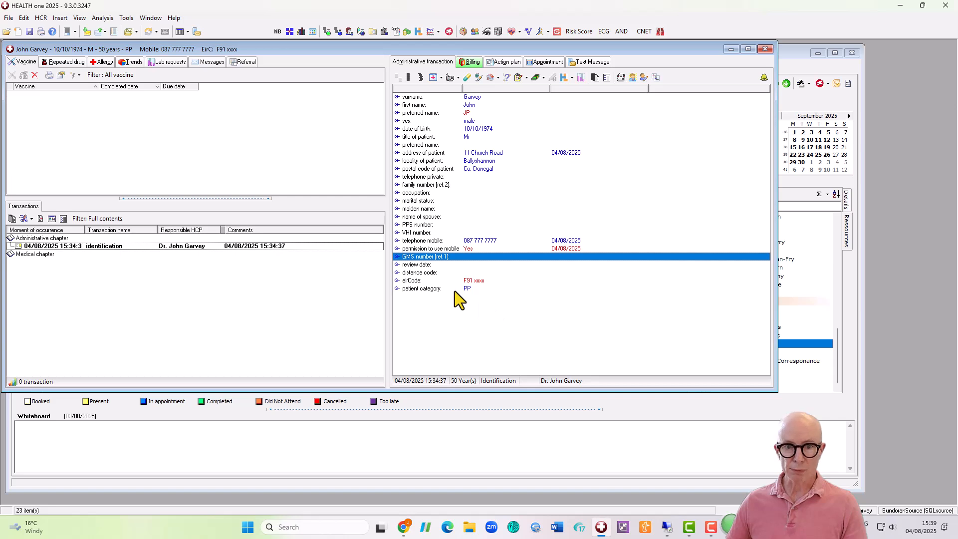
{"action": "left_click", "coordinate": [421, 224]}
Enter the patient's PPS number and save it
{"action": "double_click", "coordinate": [422, 223]}
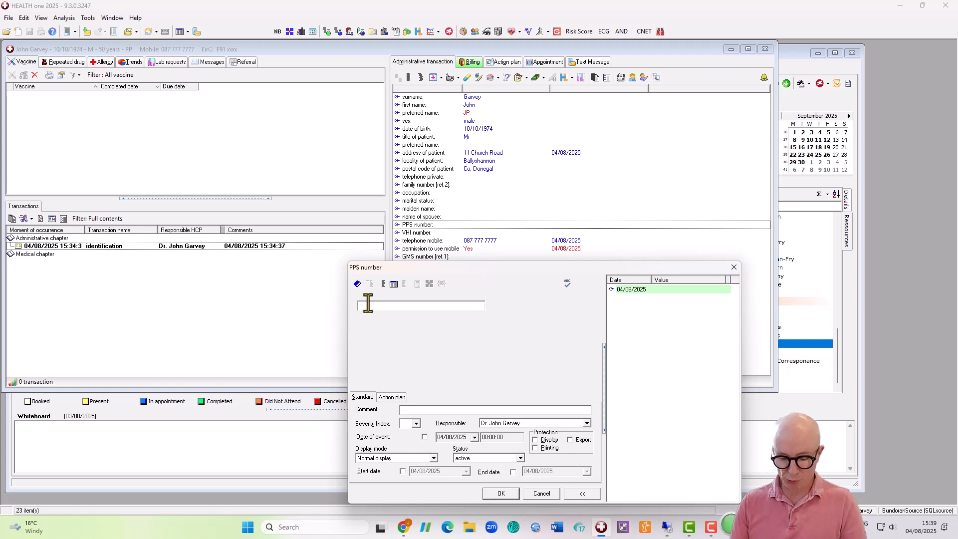
{"action": "type", "text": "777"}
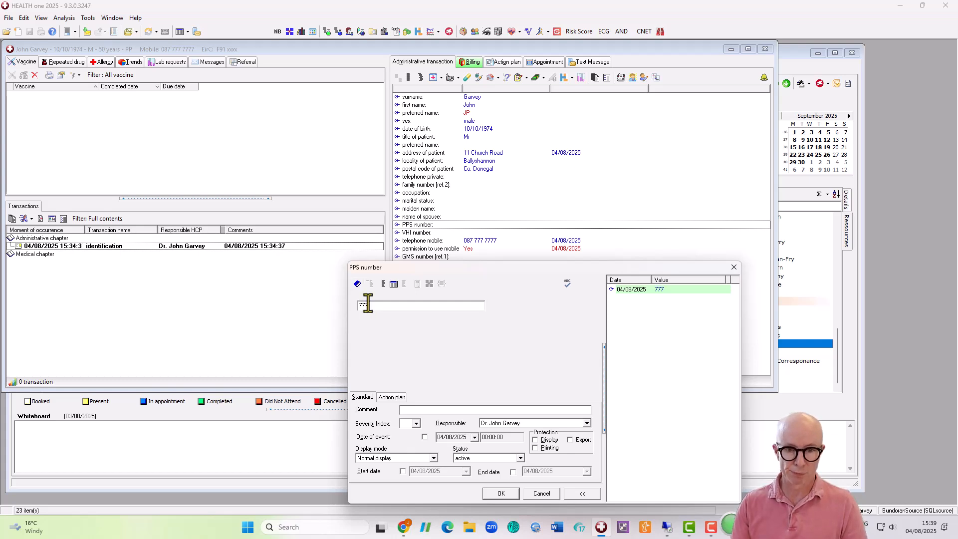
{"action": "type", "text": "7777D"}
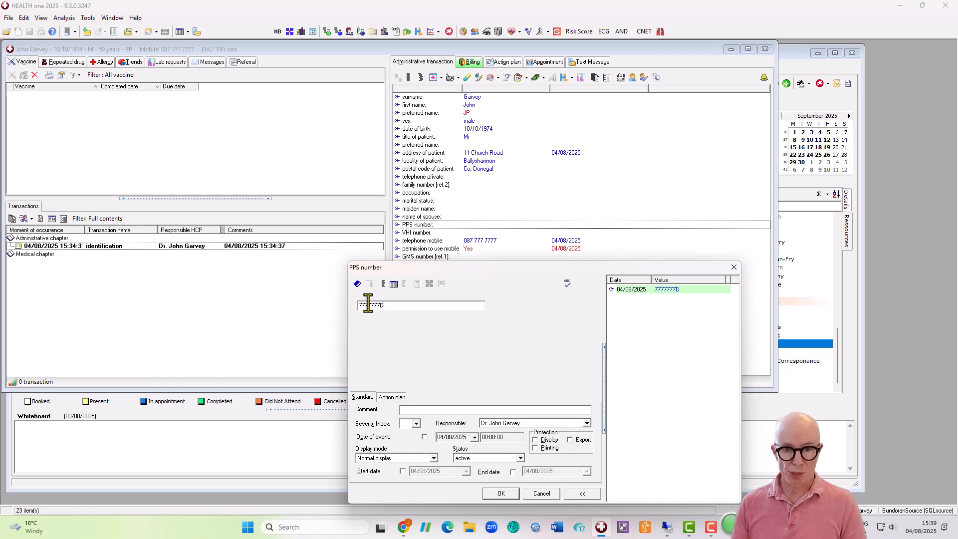
{"action": "left_click", "coordinate": [502, 493]}
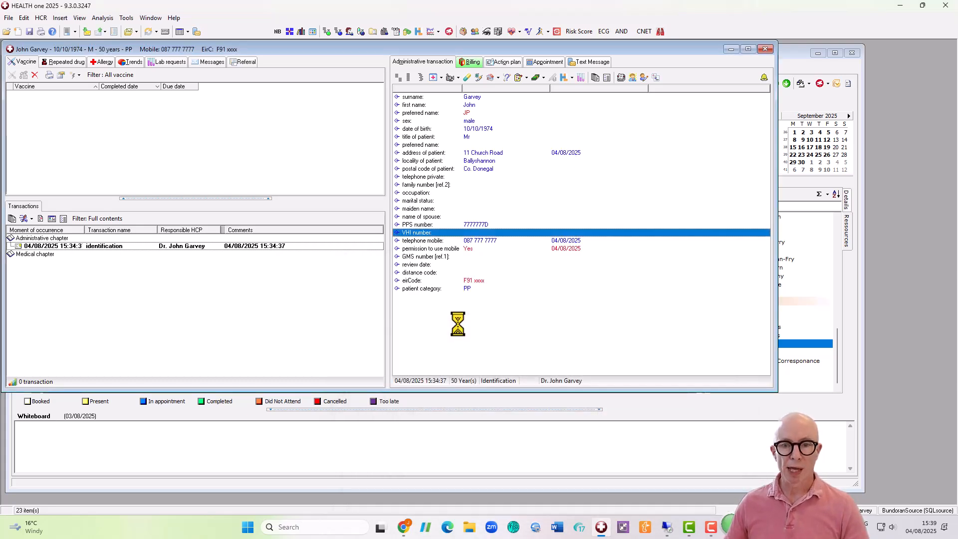
Set the occupation field to Doctor and save it
{"action": "double_click", "coordinate": [422, 194]}
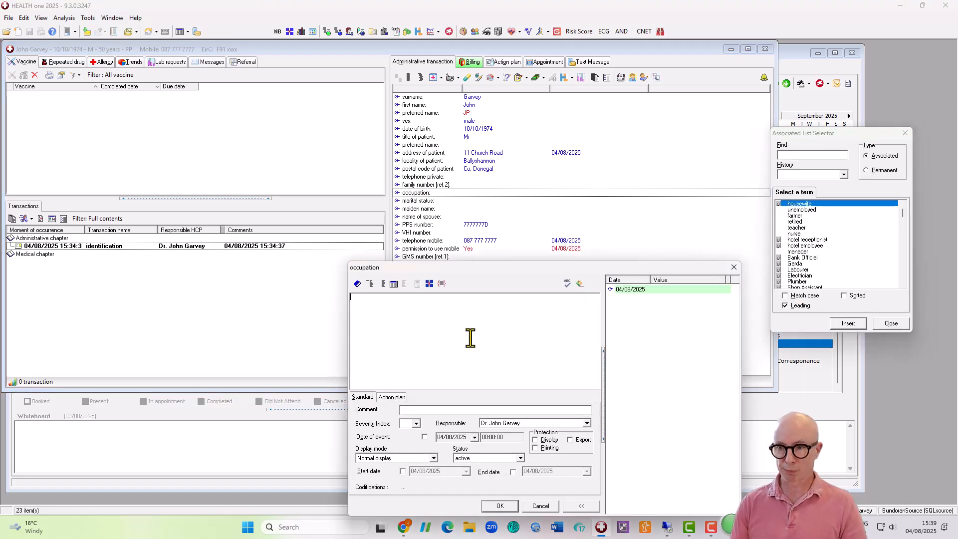
{"action": "type", "text": "Doctro"}
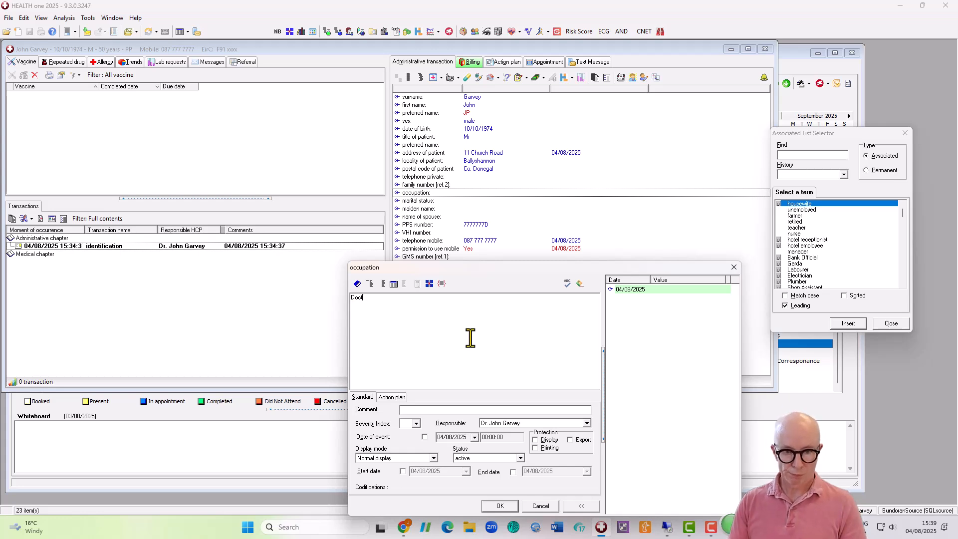
{"action": "key", "text": "BackSpace"}
{"action": "key", "text": "BackSpace"}
{"action": "type", "text": "or"}
{"action": "left_click", "coordinate": [500, 506]}
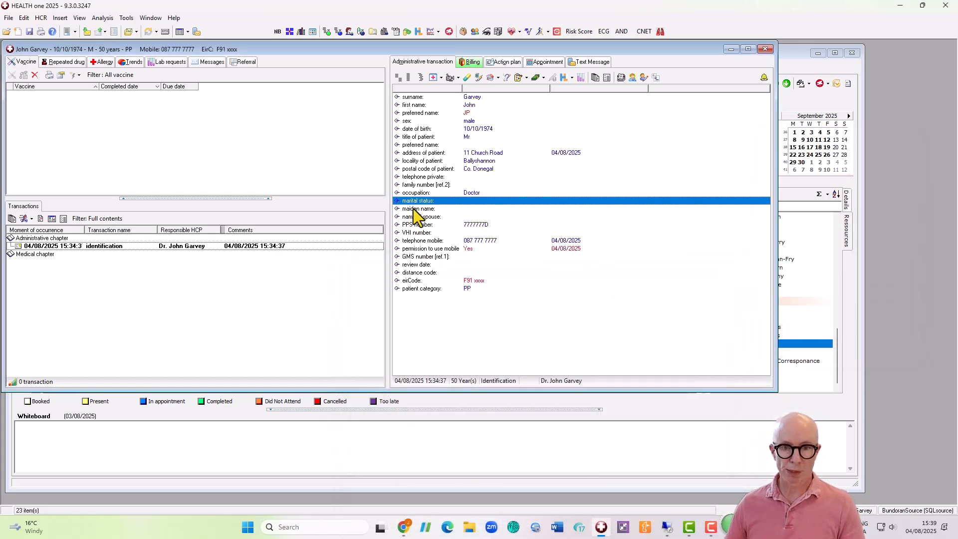
Insert a new next of kin item near the family number row
{"action": "left_click", "coordinate": [436, 184]}
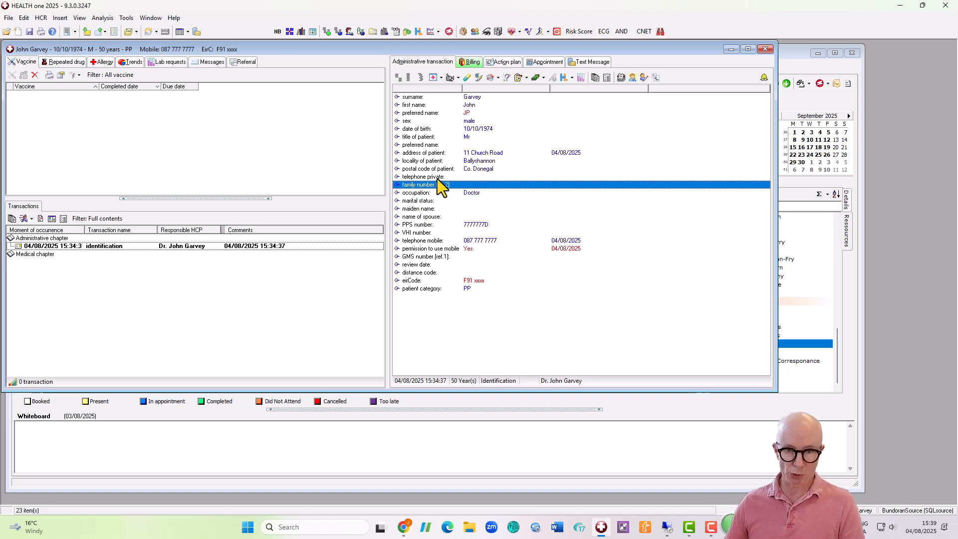
{"action": "left_click", "coordinate": [437, 178]}
{"action": "key", "text": "Insert"}
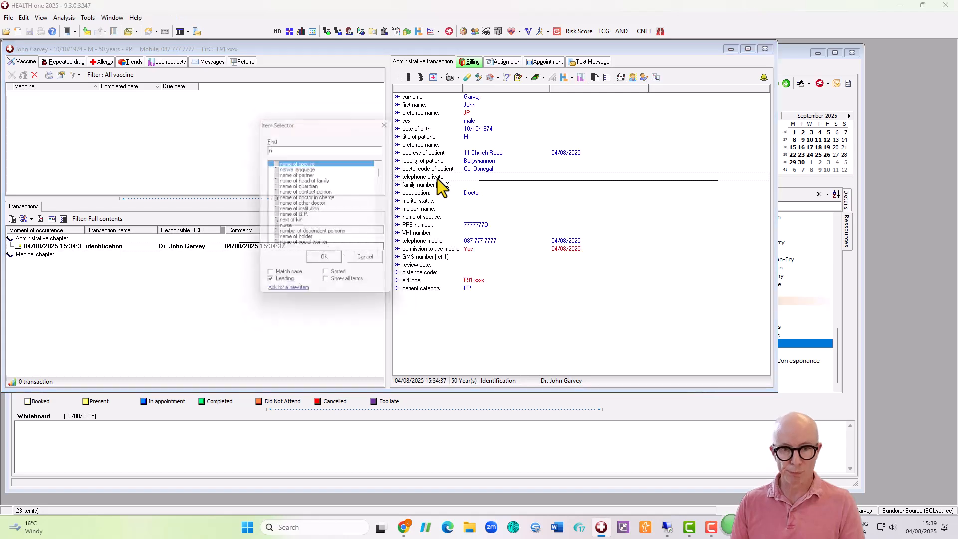
{"action": "type", "text": "ne"}
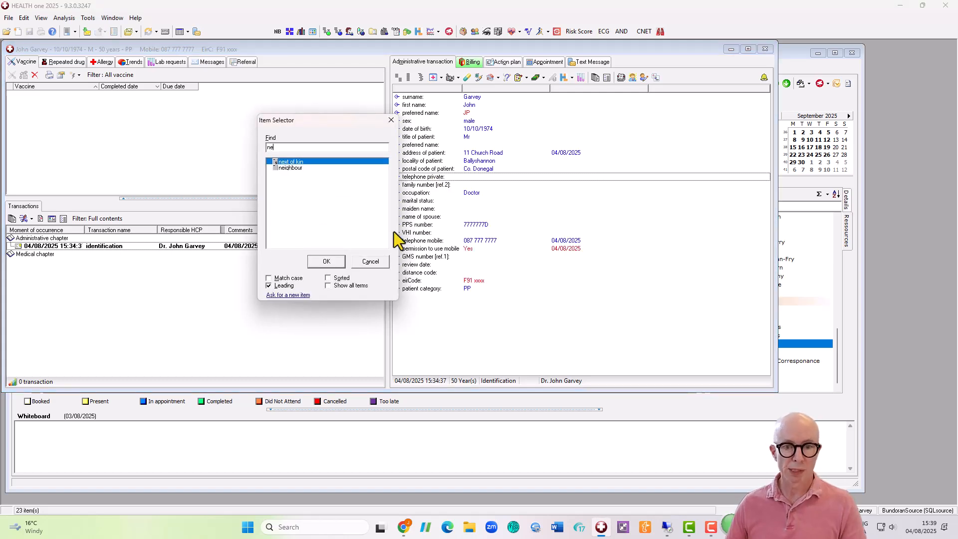
{"action": "left_click", "coordinate": [327, 261]}
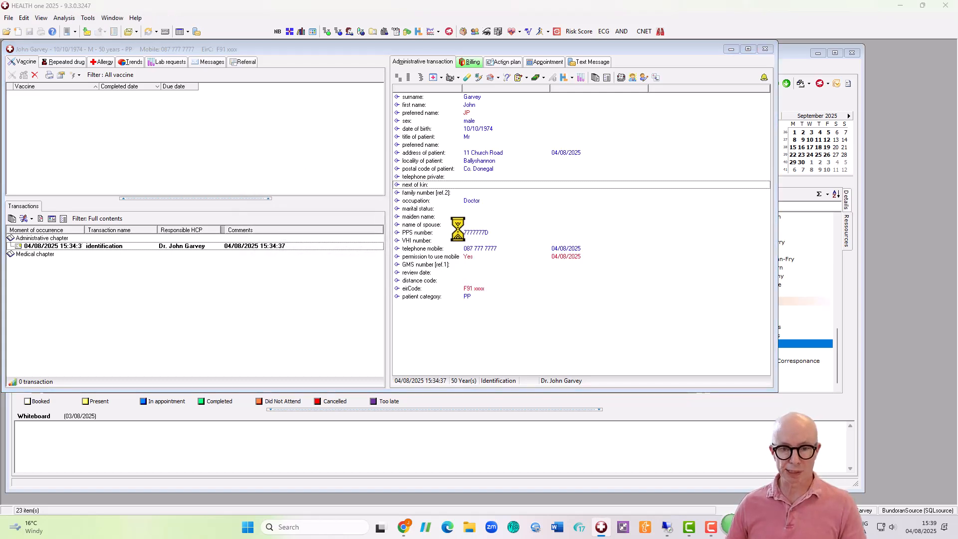
Fill in the next of kin entry with the patient's parents' names and save it
{"action": "type", "text": "Wife "}
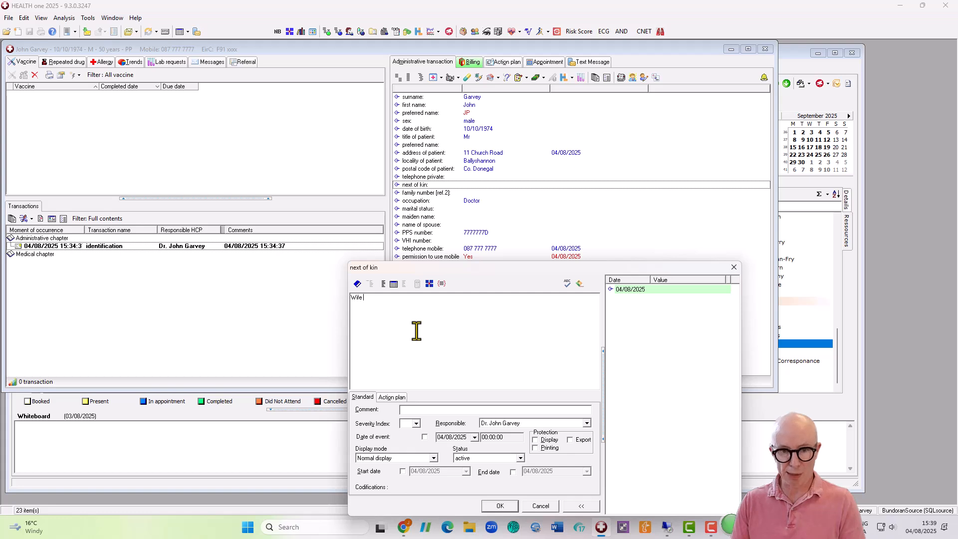
{"action": "type", "text": "-S"}
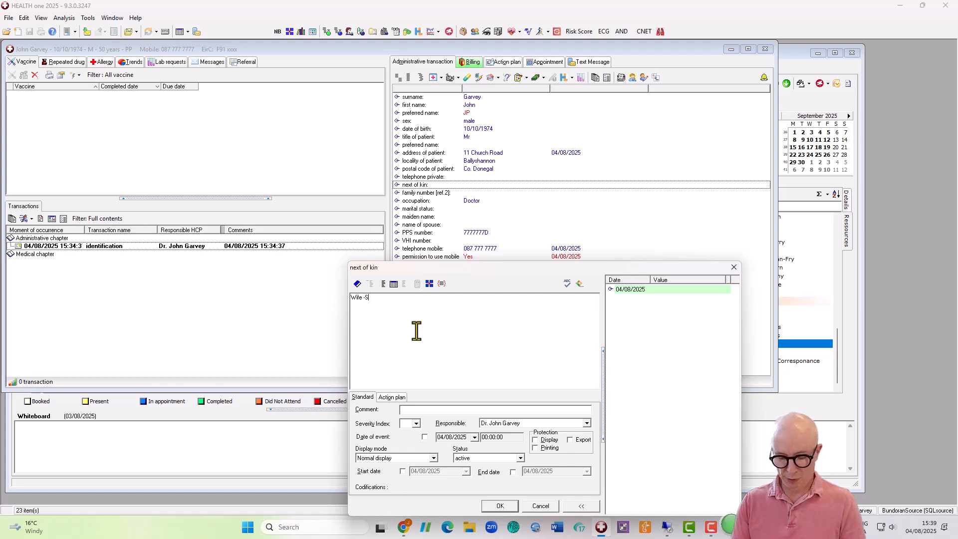
{"action": "key", "text": "BackSpace"}
{"action": "key", "text": "BackSpace"}
{"action": "key", "text": "BackSpace"}
{"action": "key", "text": "BackSpace"}
{"action": "key", "text": "BackSpace"}
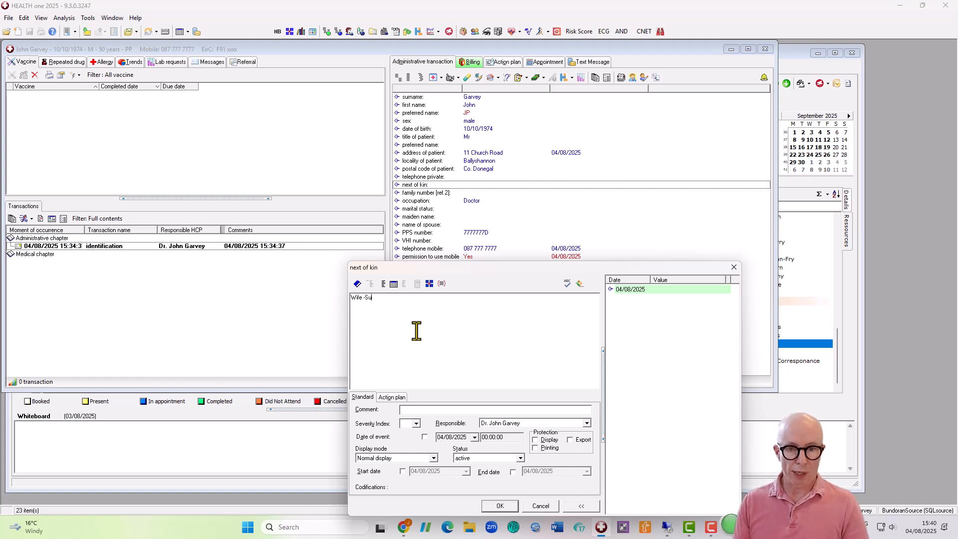
{"action": "type", "text": "S"}
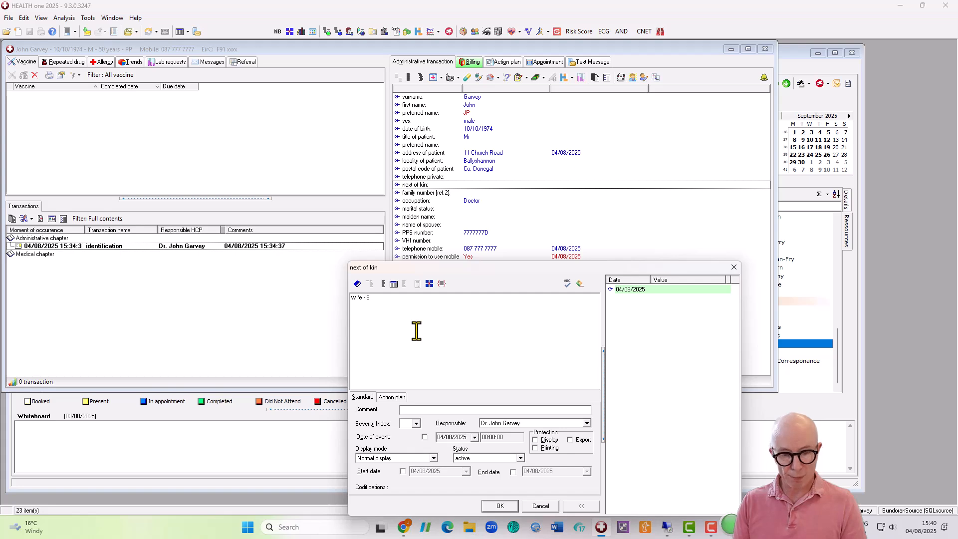
{"action": "type", "text": "usan"}
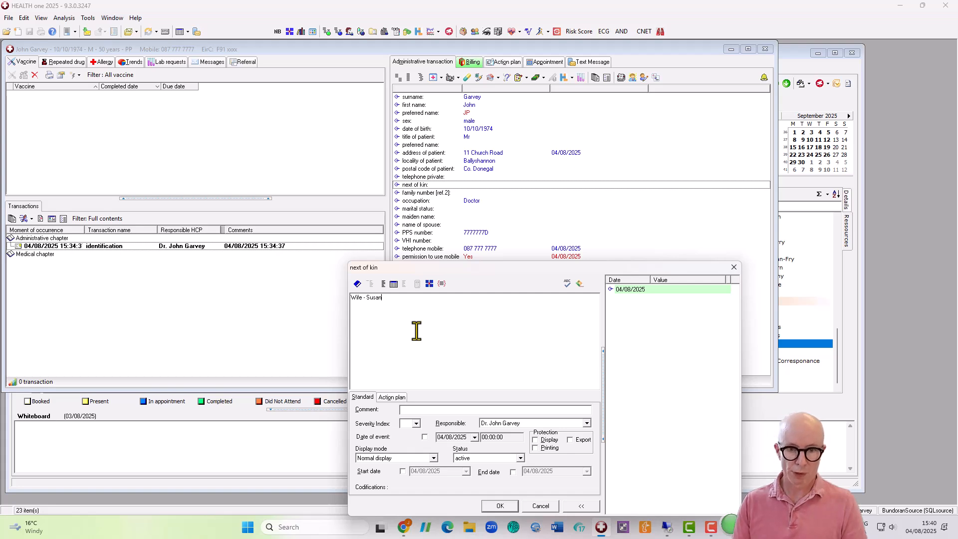
{"action": "key", "text": "BackSpace"}
{"action": "key", "text": "BackSpace"}
{"action": "key", "text": "BackSpace"}
{"action": "key", "text": "BackSpace"}
{"action": "key", "text": "BackSpace"}
{"action": "key", "text": "BackSpace"}
{"action": "key", "text": "BackSpace"}
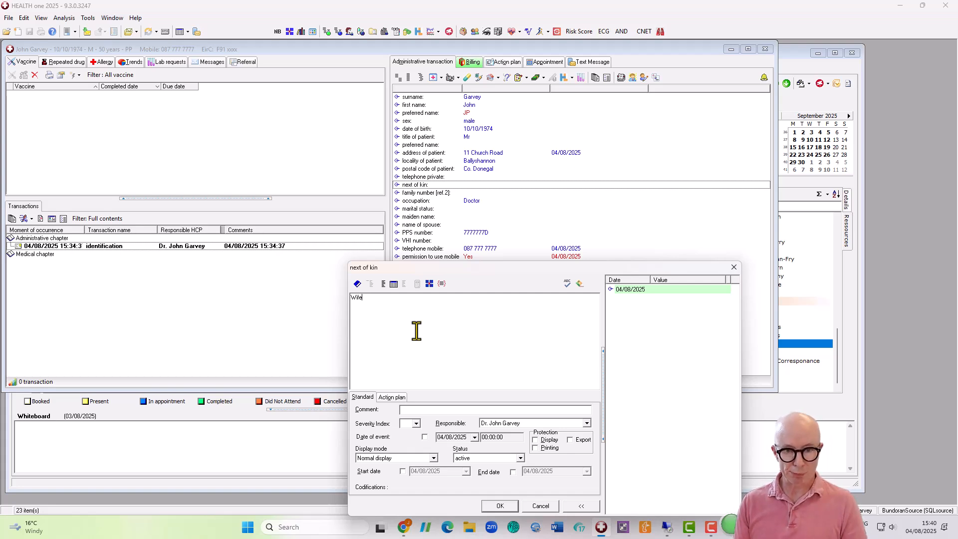
{"action": "key", "text": "BackSpace"}
{"action": "type", "text": "Pareit"}
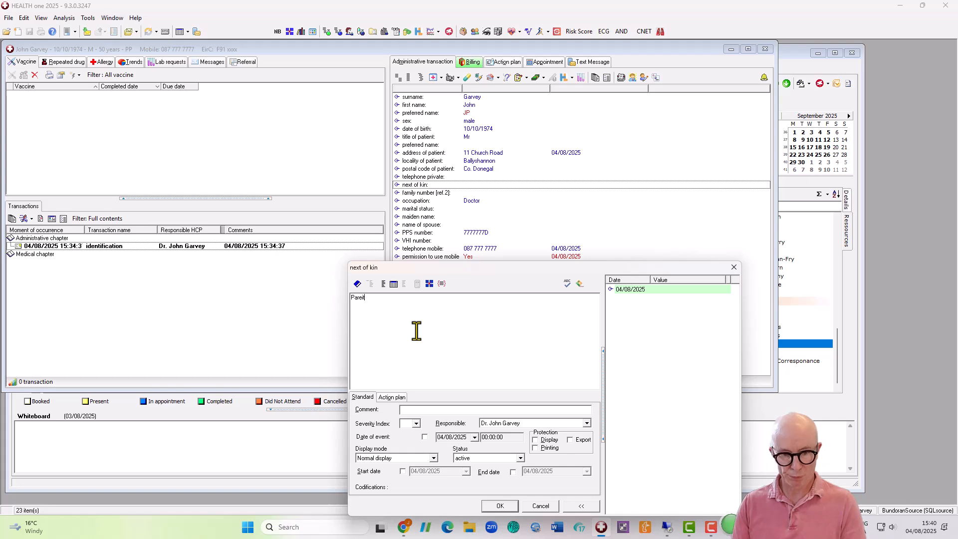
{"action": "key", "text": "BackSpace"}
{"action": "key", "text": "BackSpace"}
{"action": "type", "text": "n"}
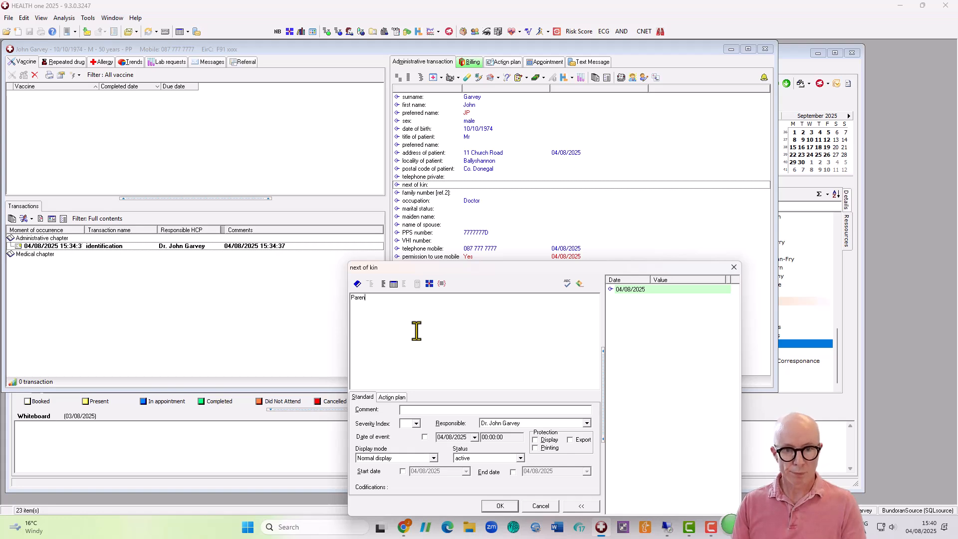
{"action": "type", "text": "ts: "}
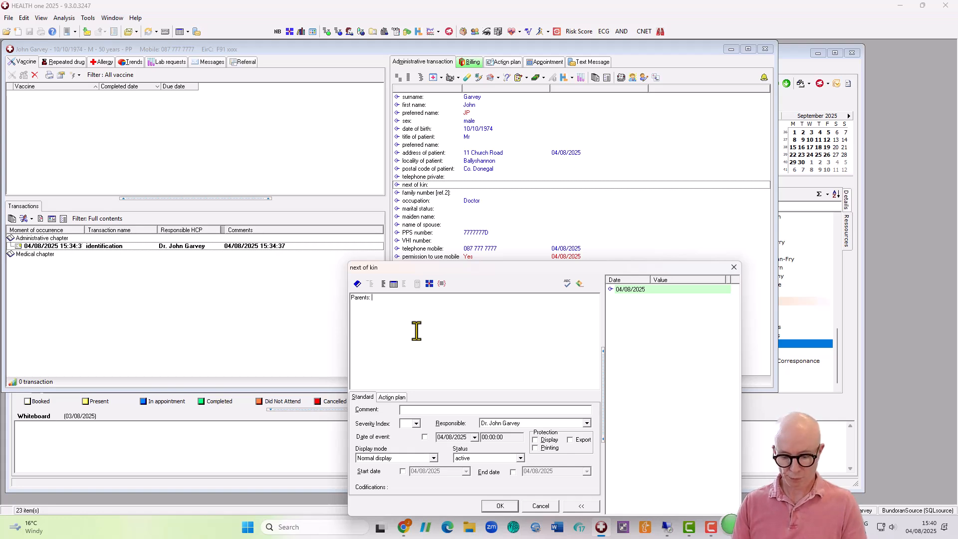
{"action": "type", "text": "Sara"}
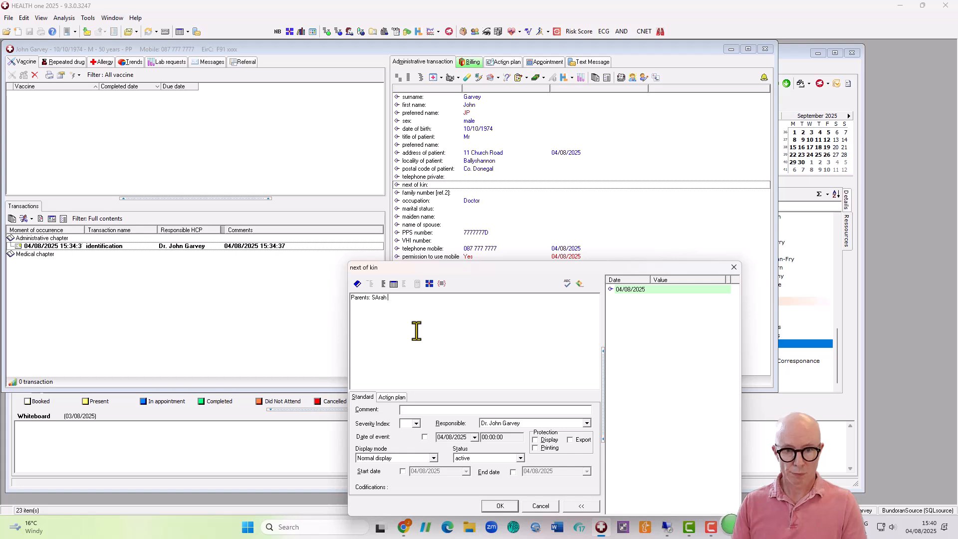
{"action": "type", "text": "h and"}
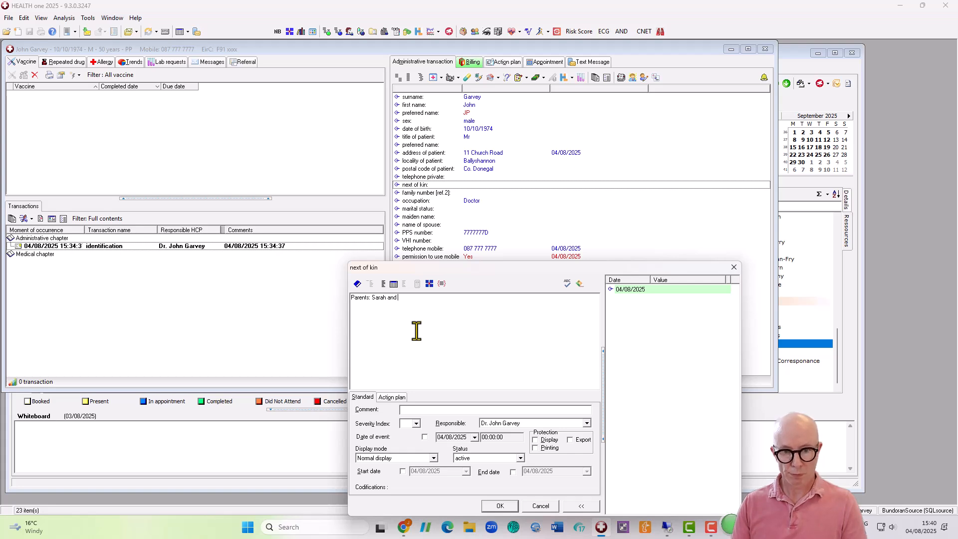
{"action": "type", "text": " Jim"}
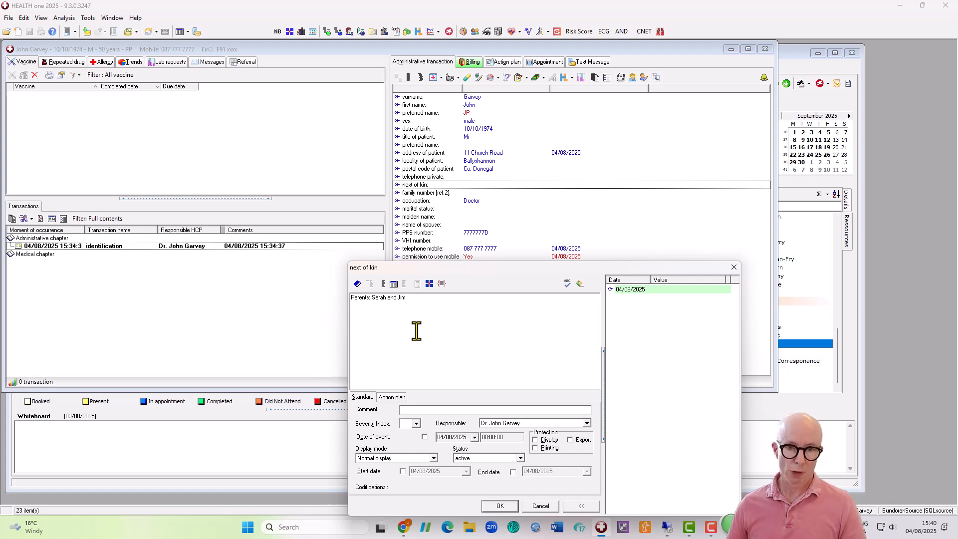
{"action": "left_click", "coordinate": [500, 506]}
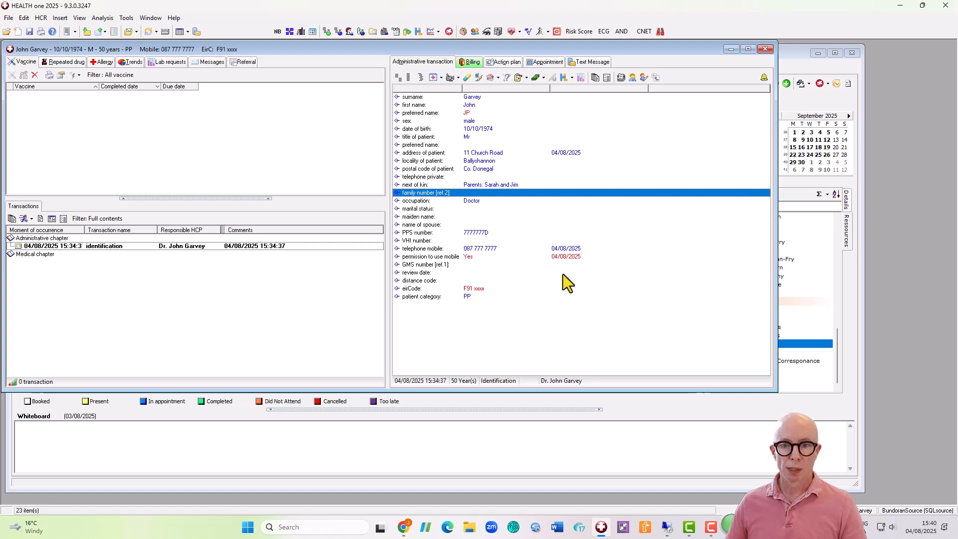